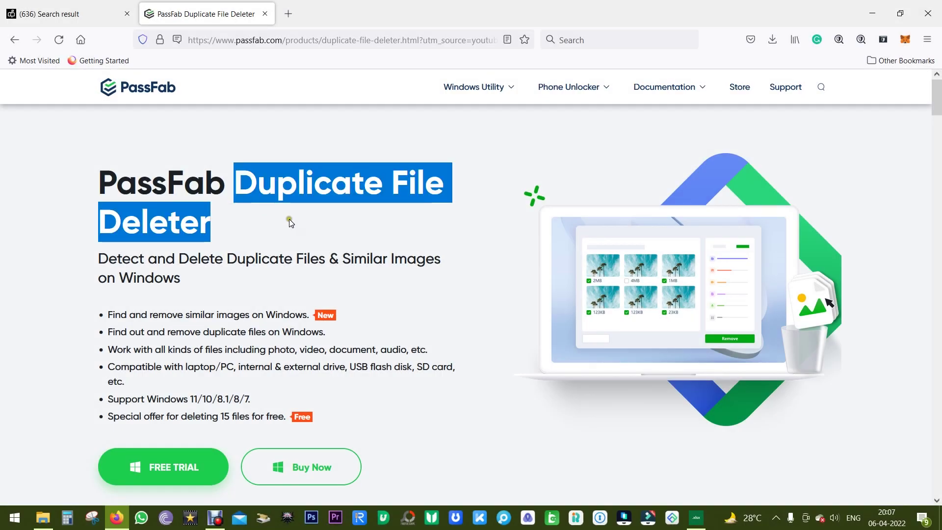
Step: Leave the PassFab page in Firefox for the 37-item OnePlus 9 Pro photos folder in File Explorer
left_click(277, 231)
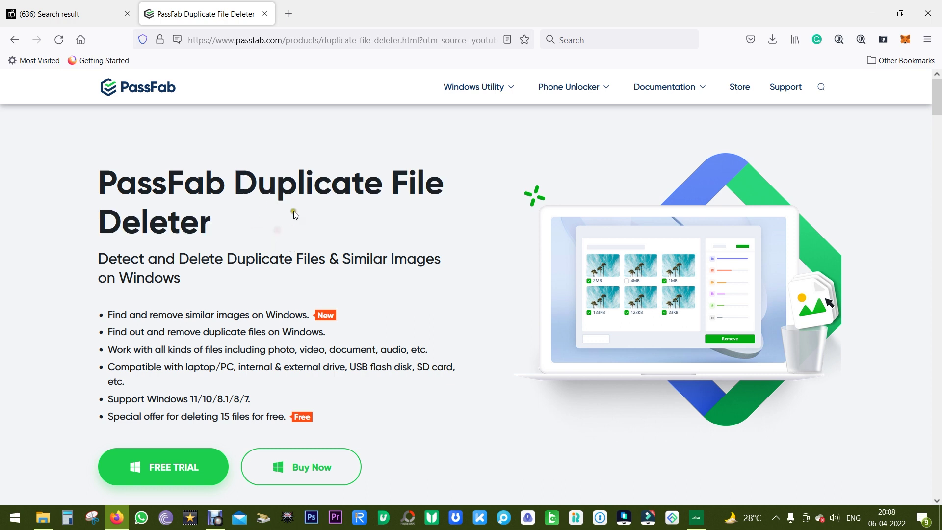
left_click(43, 518)
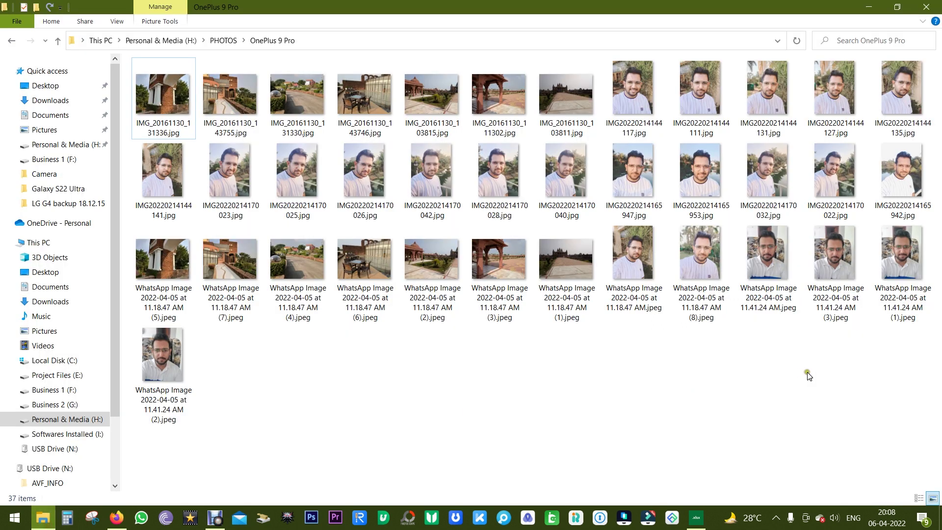
Step: Select the row of similar selfies, then inspect WhatsApp Image copies (1), (3), (4) and (5)
left_click_drag(127, 174, 940, 190)
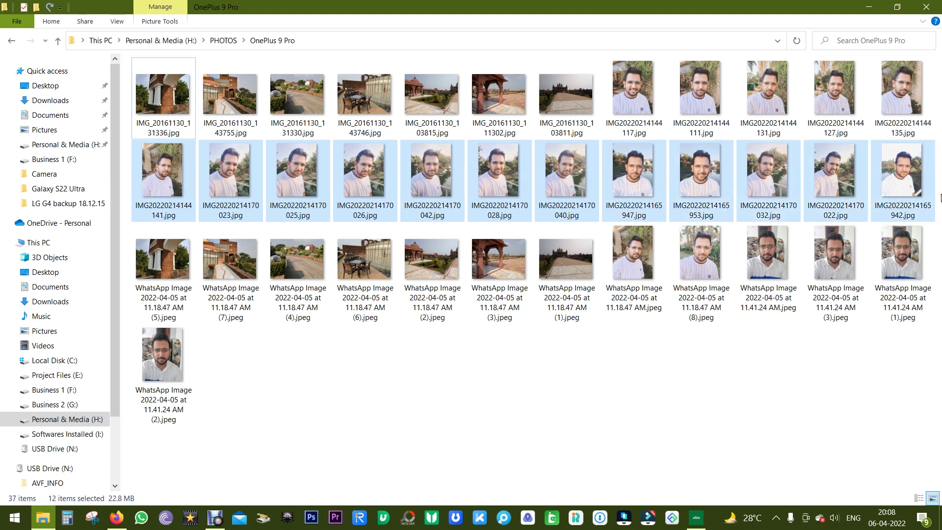
left_click(940, 196)
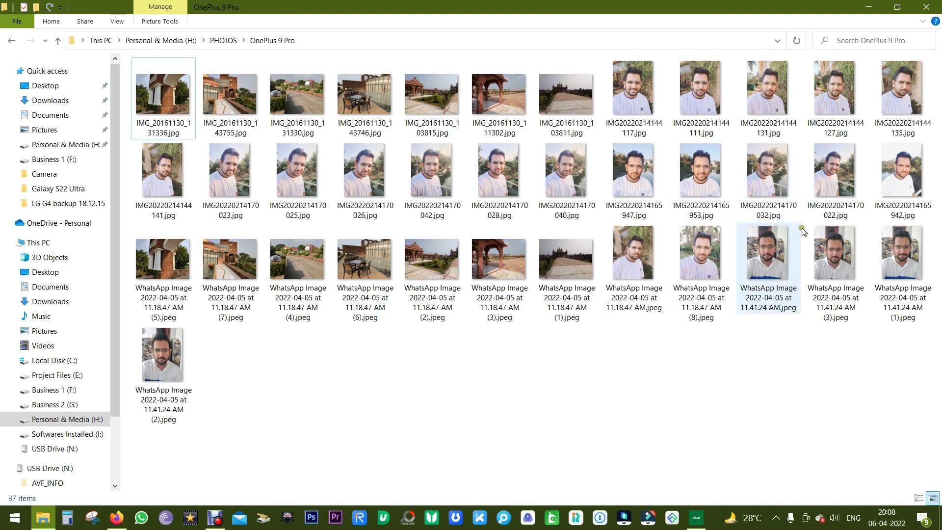
left_click(431, 294)
left_click(514, 299)
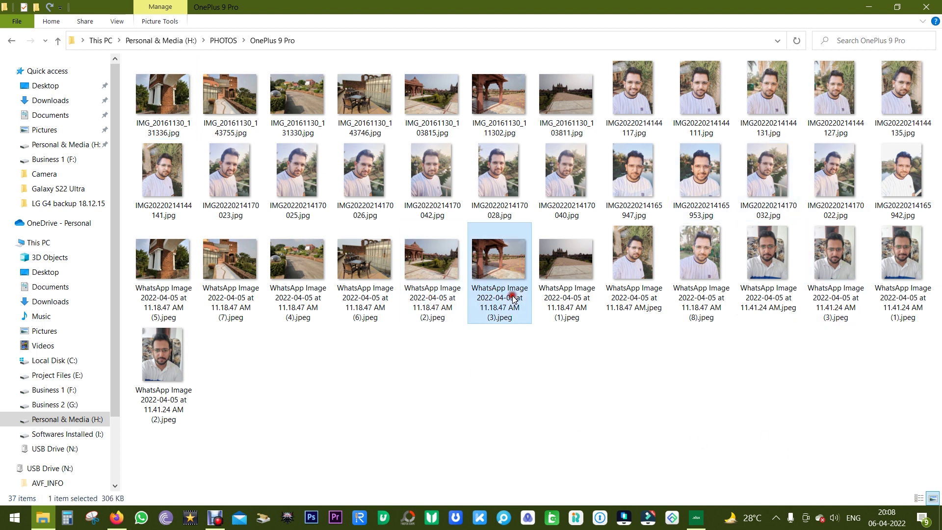
left_click(569, 290)
left_click(298, 290)
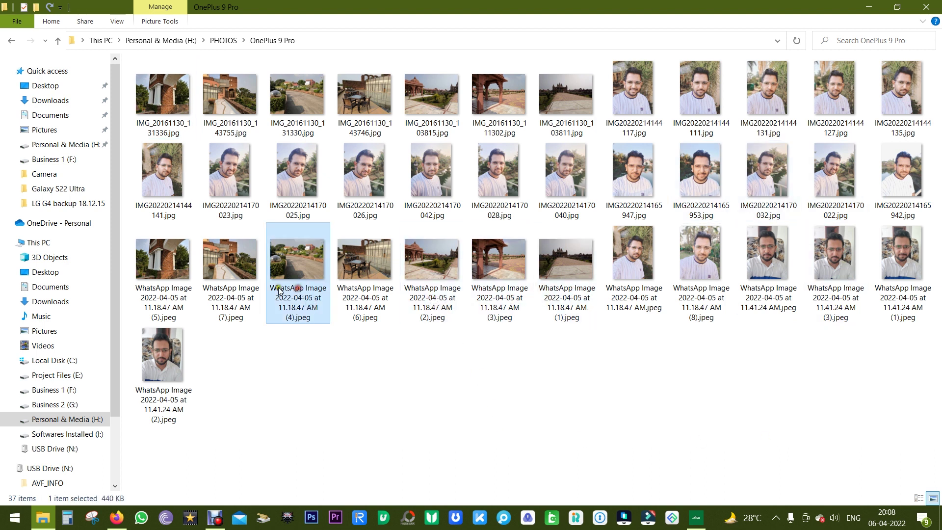
left_click(164, 282)
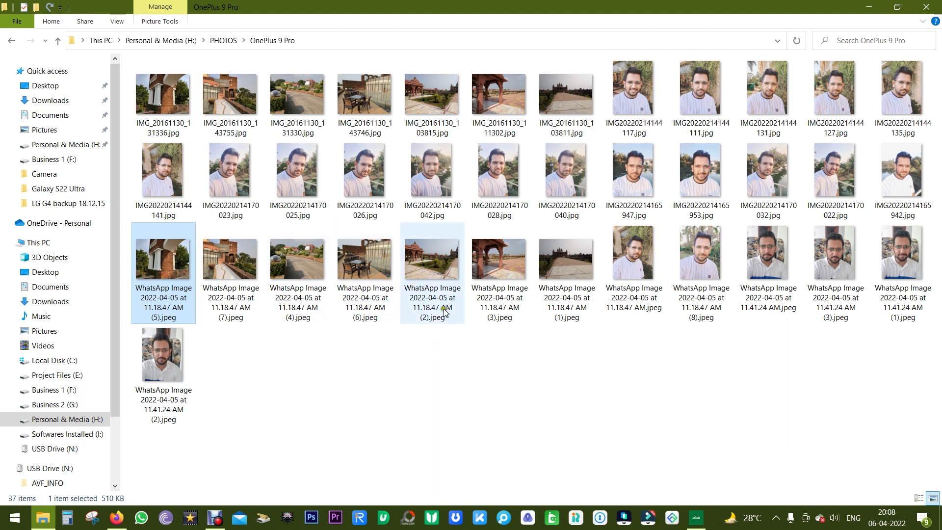
Step: Inspect the original IMG_20161130 photos one by one, then clear the selection
left_click(310, 92)
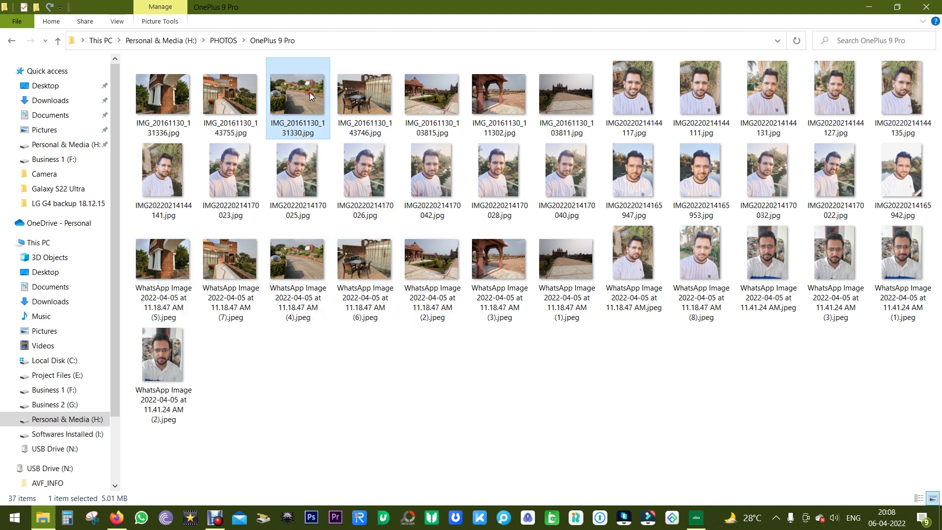
left_click(383, 96)
left_click(440, 99)
left_click(519, 89)
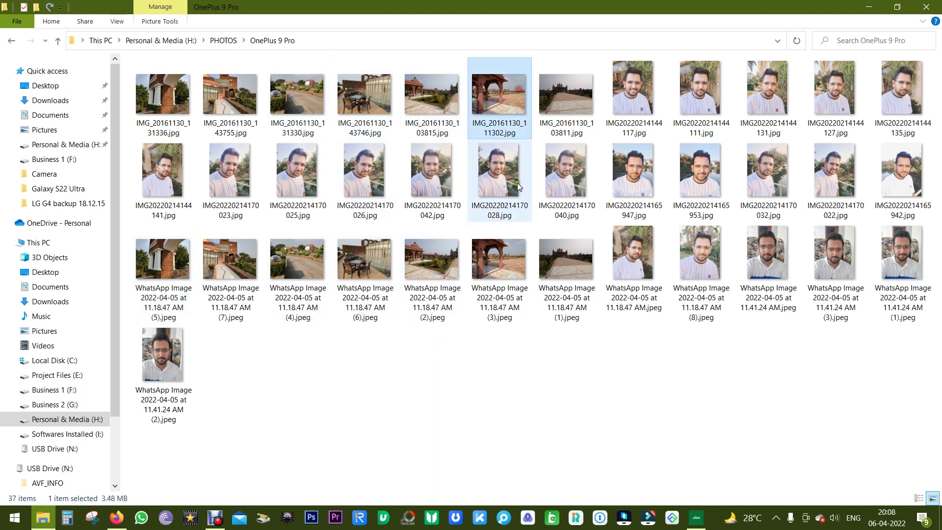
left_click(446, 375)
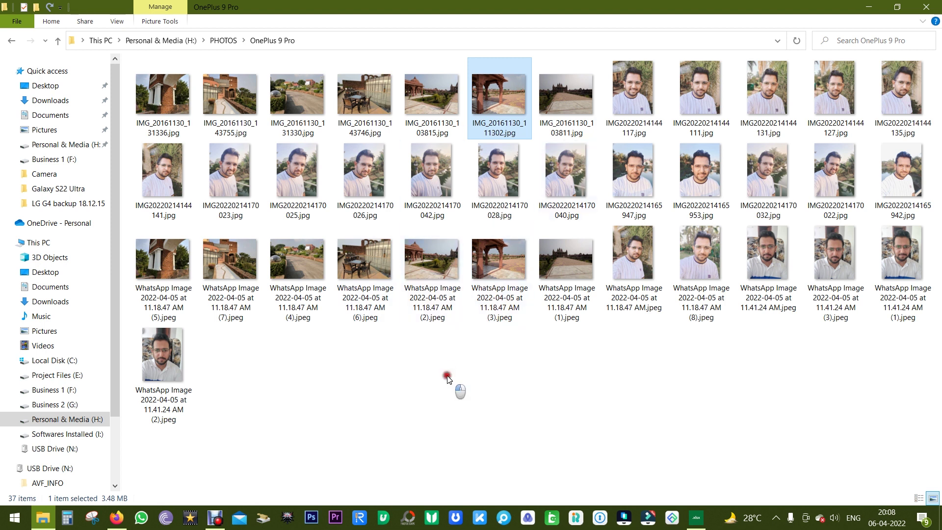
Step: Look over drives C:, E:, G: and H: in This PC, go back to the folder, then return to Firefox
left_click(40, 242)
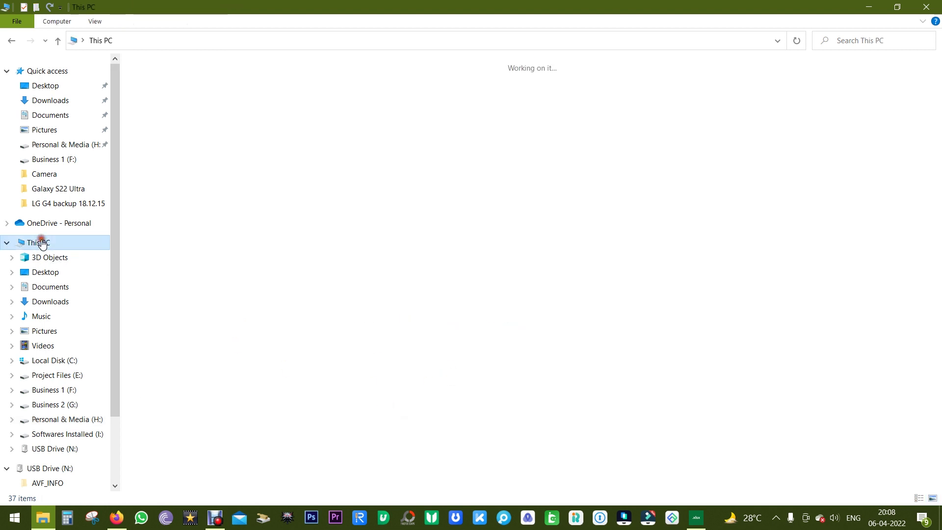
left_click(211, 175)
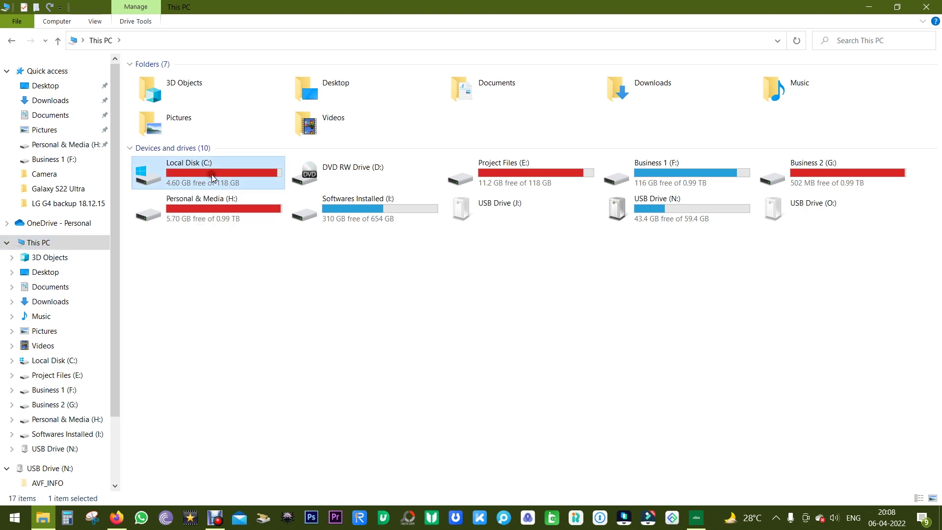
left_click(543, 181)
left_click(844, 179)
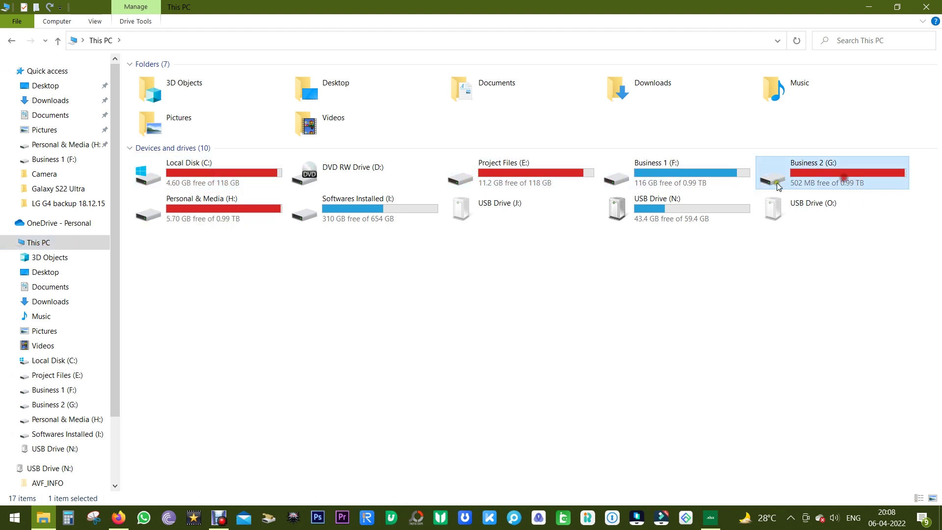
left_click(205, 225)
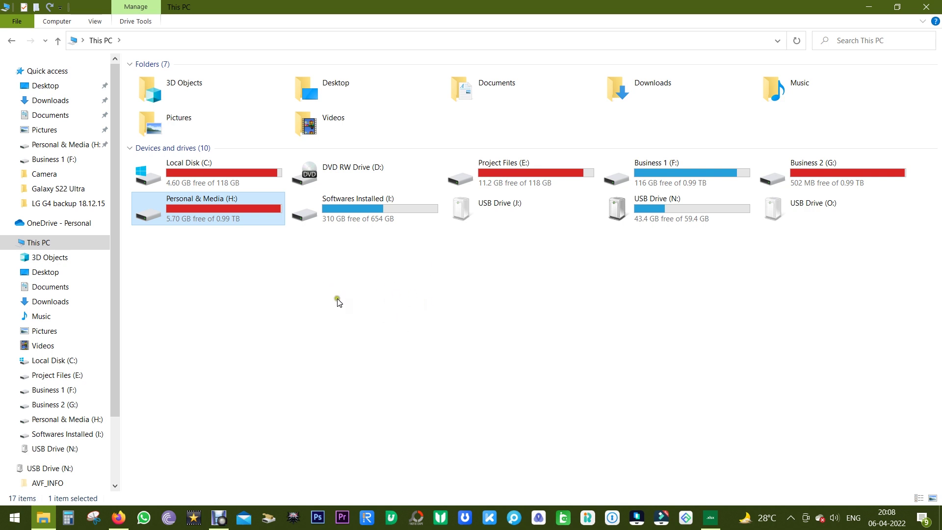
left_click(9, 40)
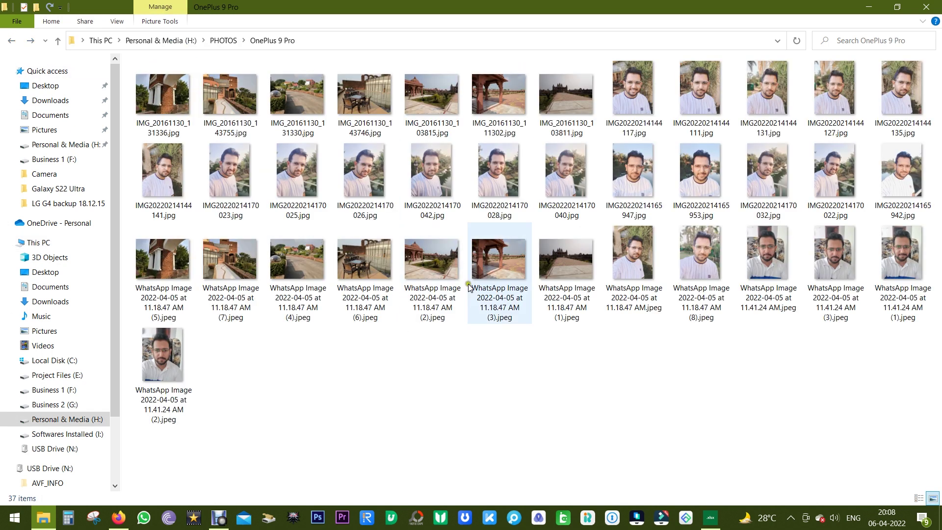
left_click(118, 518)
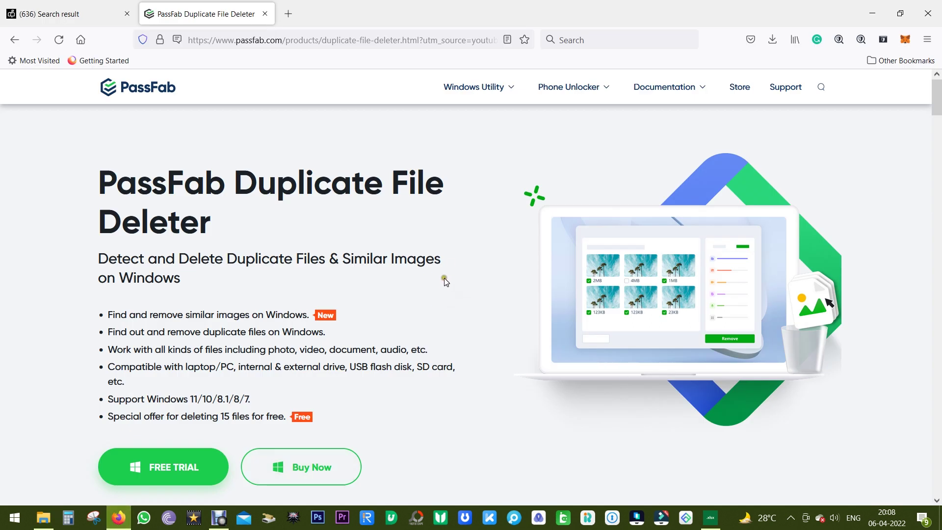
Step: Highlight the product subtitle, the word Windows and the supported version 11
left_click_drag(99, 258, 446, 260)
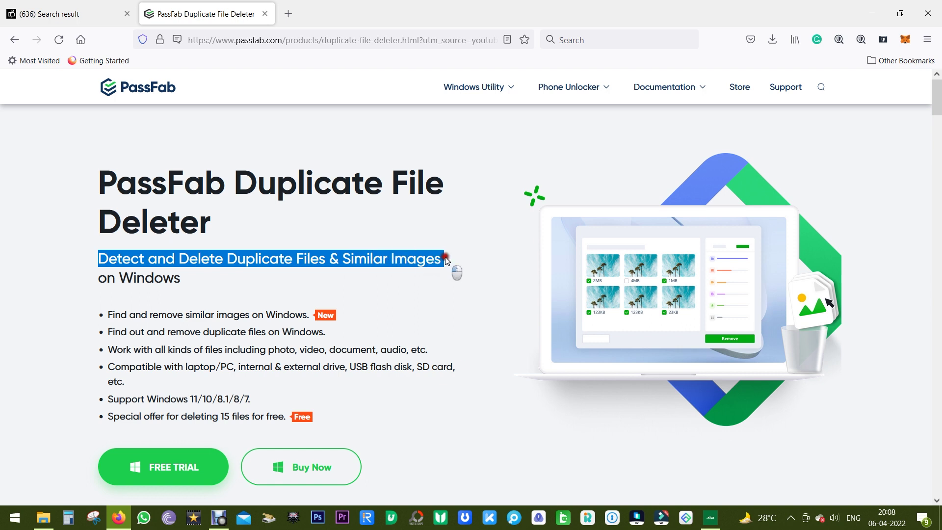
left_click(444, 270)
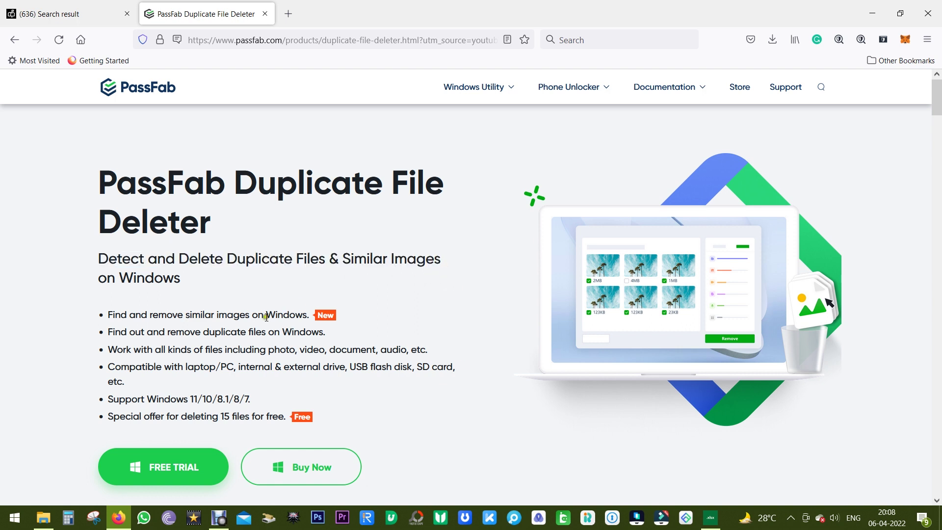
left_click_drag(266, 314, 308, 319)
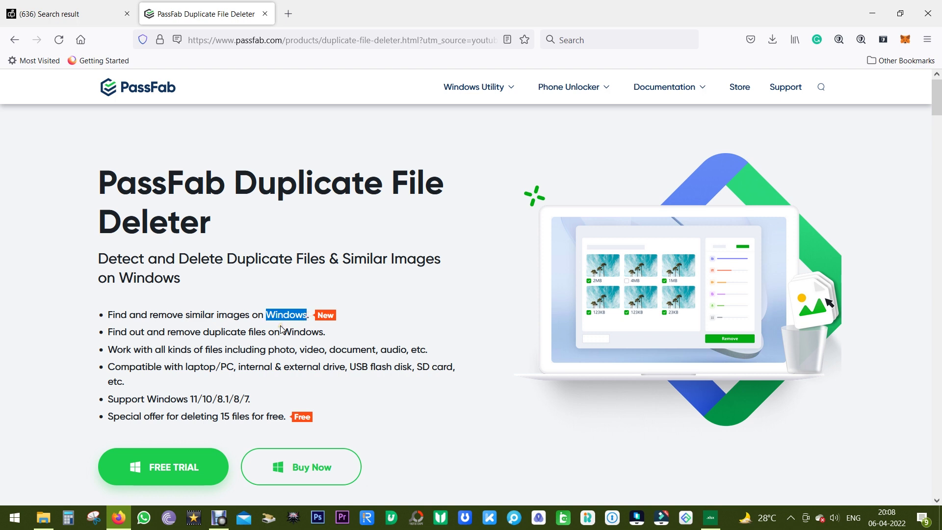
left_click(289, 326)
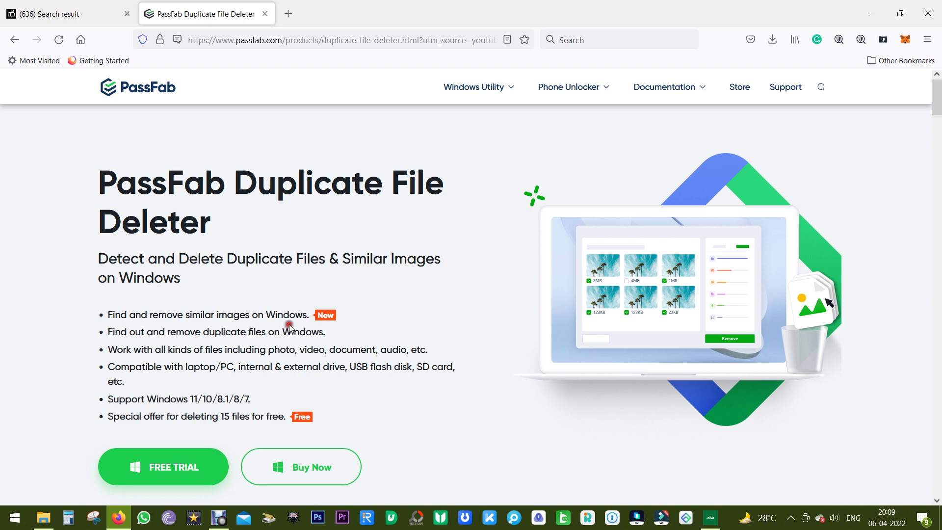
double_click(191, 400)
Step: Highlight the free 15-file offer, PC compatibility and file types, then scroll to Technical Specification
left_click_drag(181, 418, 273, 422)
left_click(272, 419)
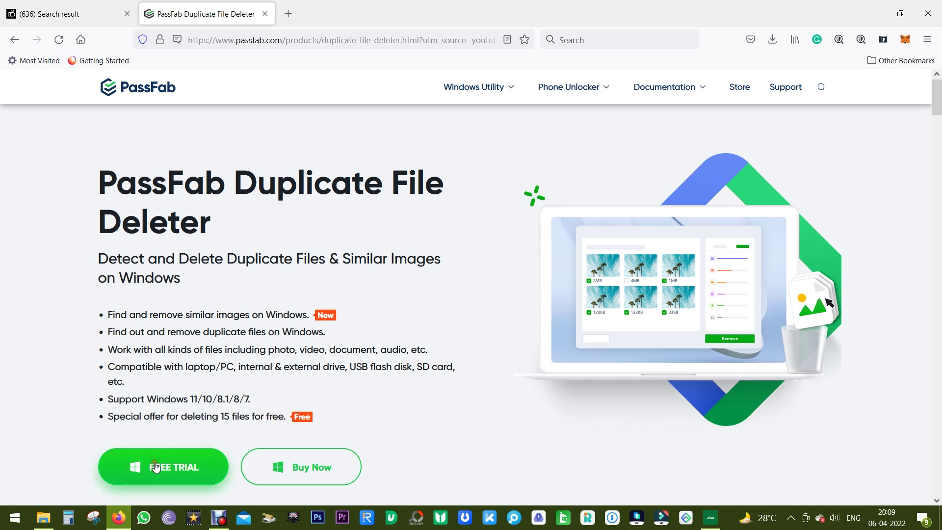
left_click(263, 382)
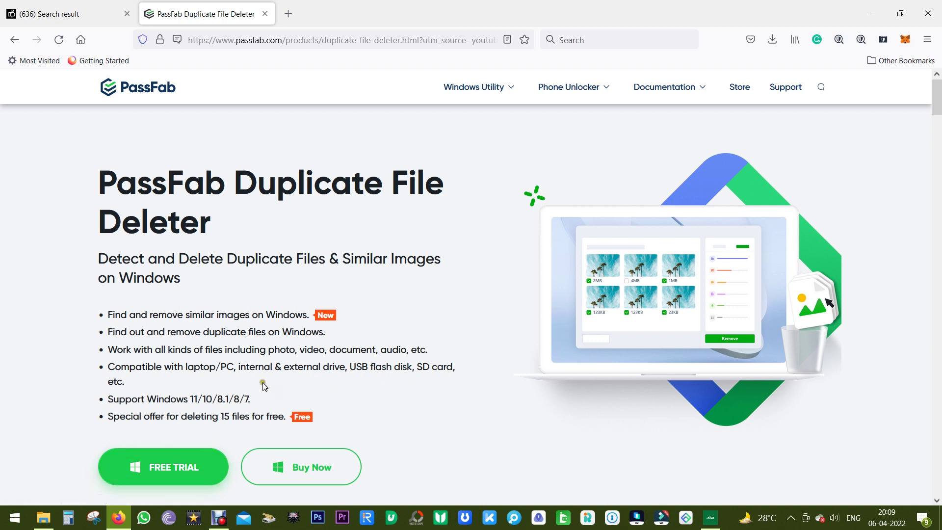
left_click_drag(183, 367, 459, 369)
left_click(454, 396)
left_click_drag(269, 350, 407, 350)
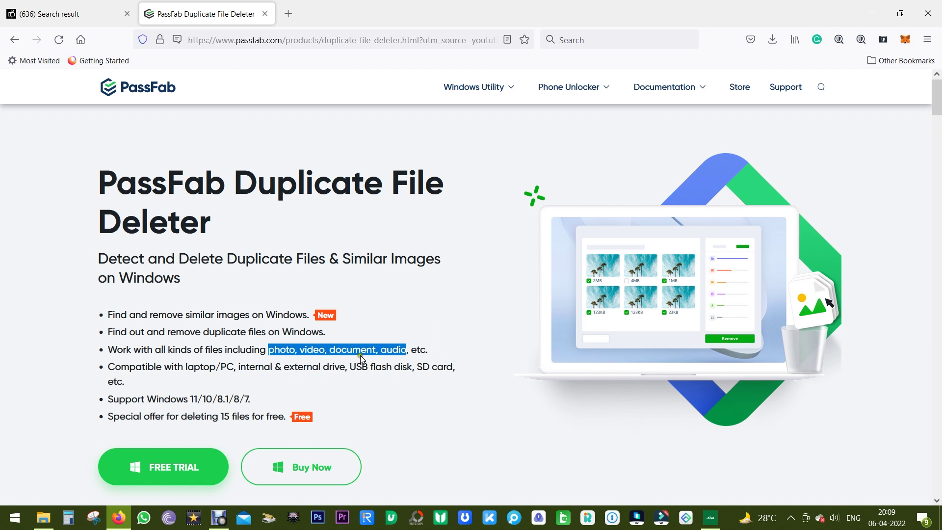
left_click_drag(939, 127, 939, 304)
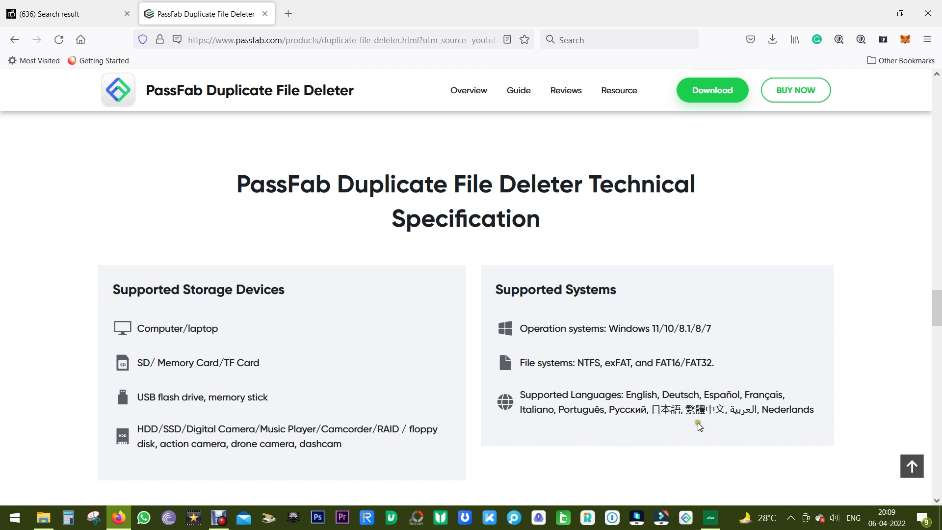
Step: Scroll up to the page header, highlighting 'recycle bin' in the Delete Protection text along the way
scroll(533, 391, "up", 6)
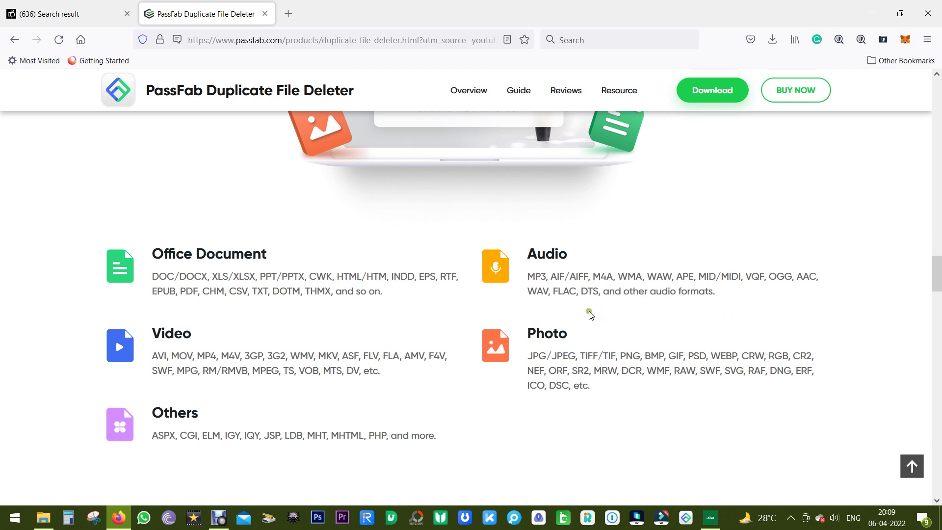
scroll(623, 353, "up", 4)
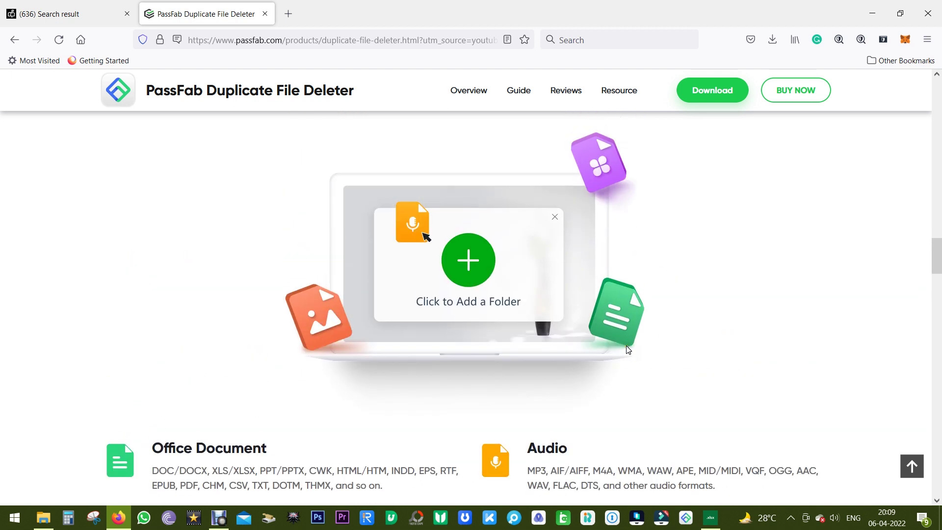
scroll(628, 350, "up", 10)
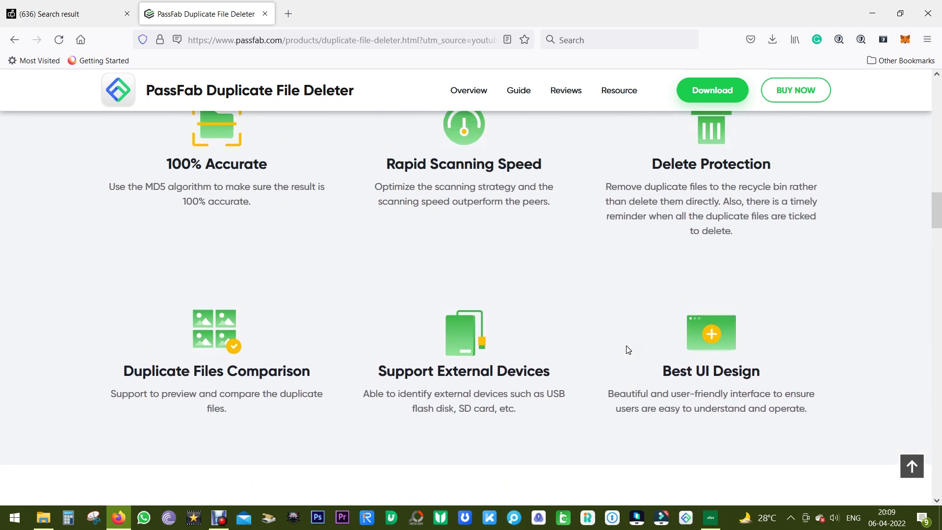
scroll(628, 350, "up", 1)
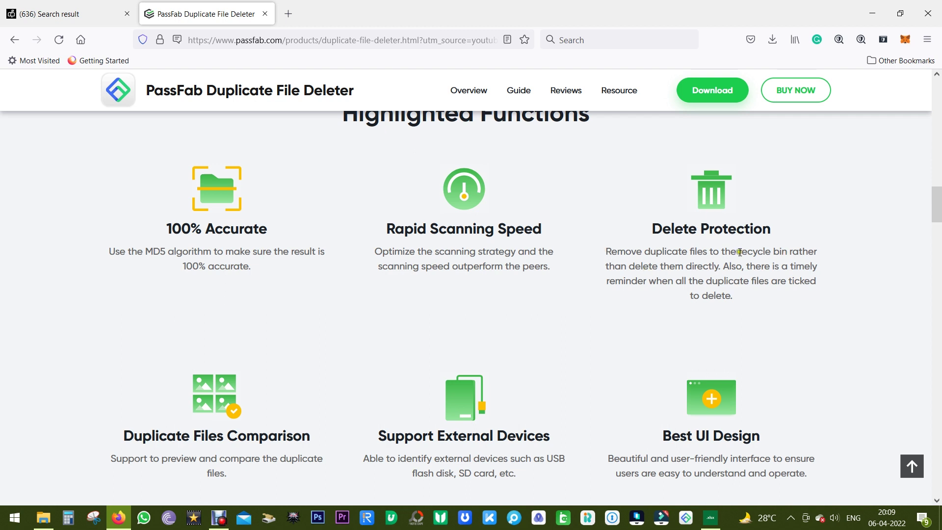
left_click_drag(739, 252, 787, 253)
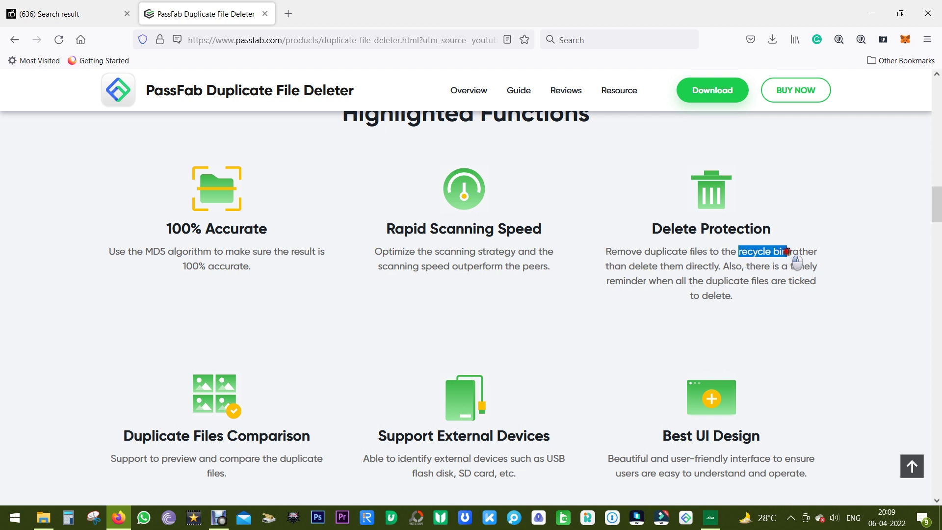
left_click(729, 250)
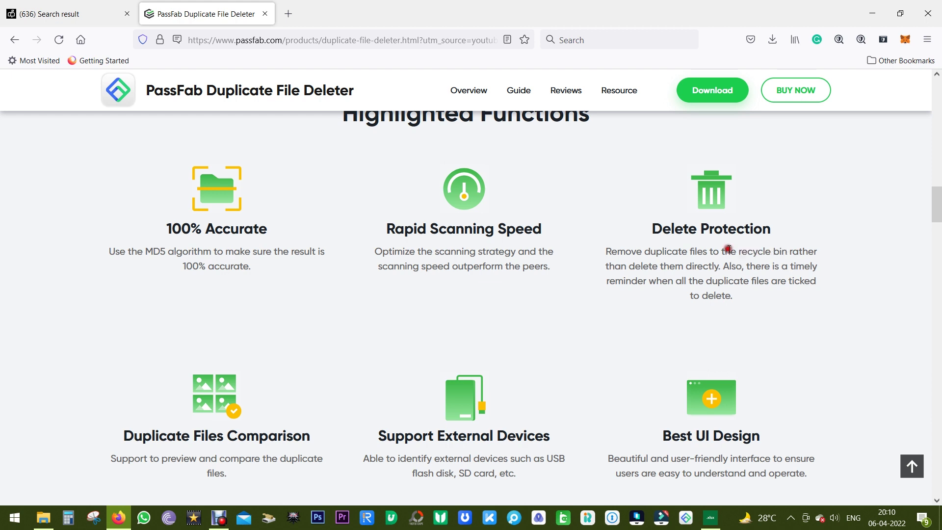
scroll(505, 347, "up", 10)
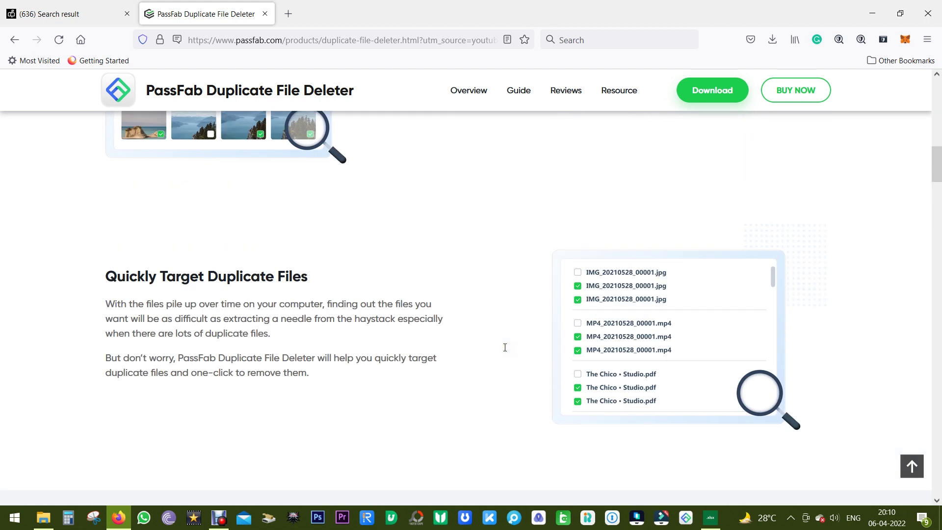
scroll(504, 347, "up", 10)
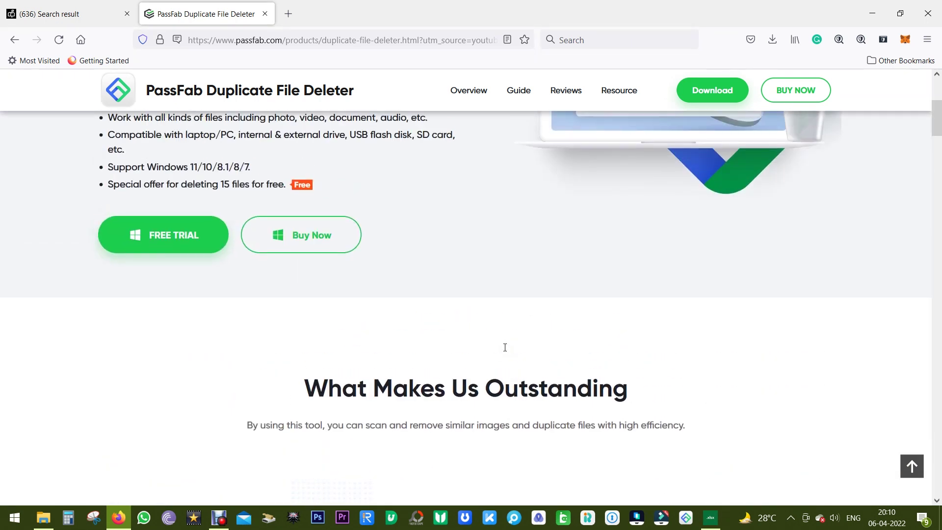
scroll(505, 347, "up", 5)
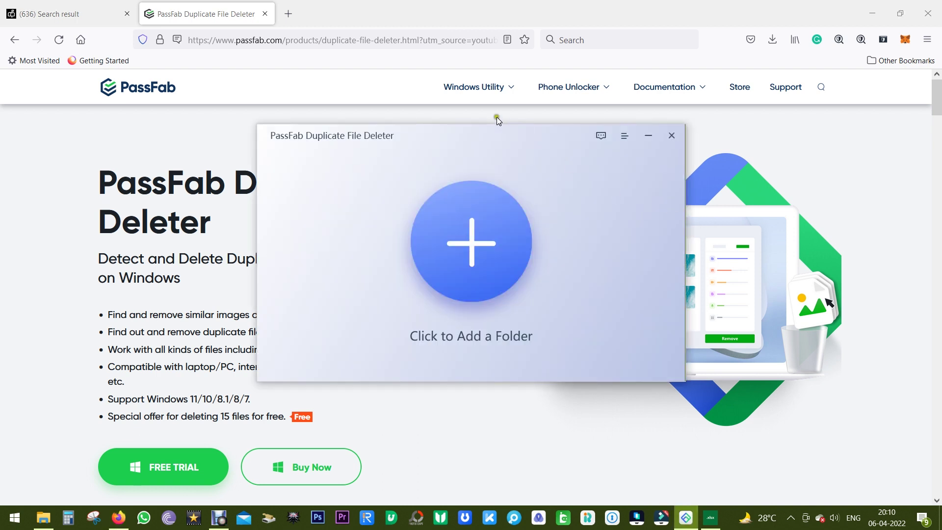
Step: Minimize Firefox and File Explorer and reposition the PassFab window on the desktop
left_click_drag(481, 128, 628, 138)
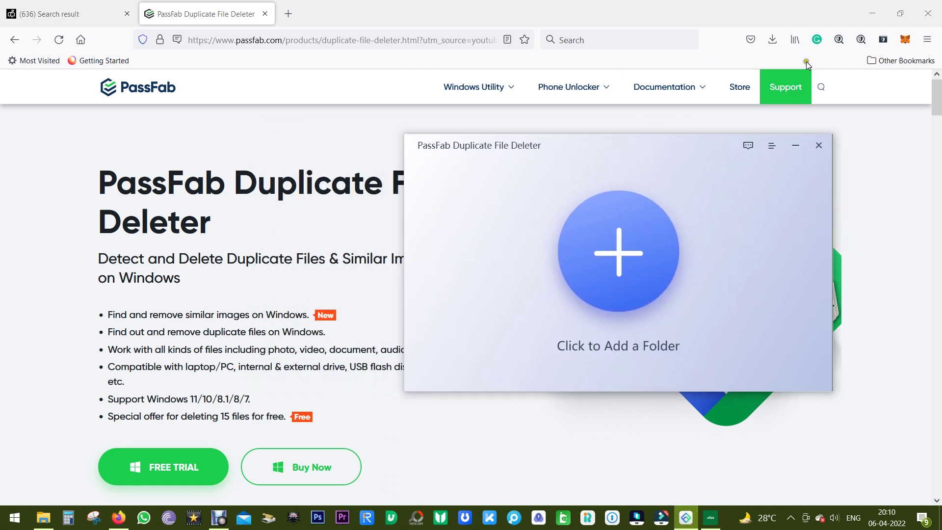
left_click(873, 12)
left_click(877, 8)
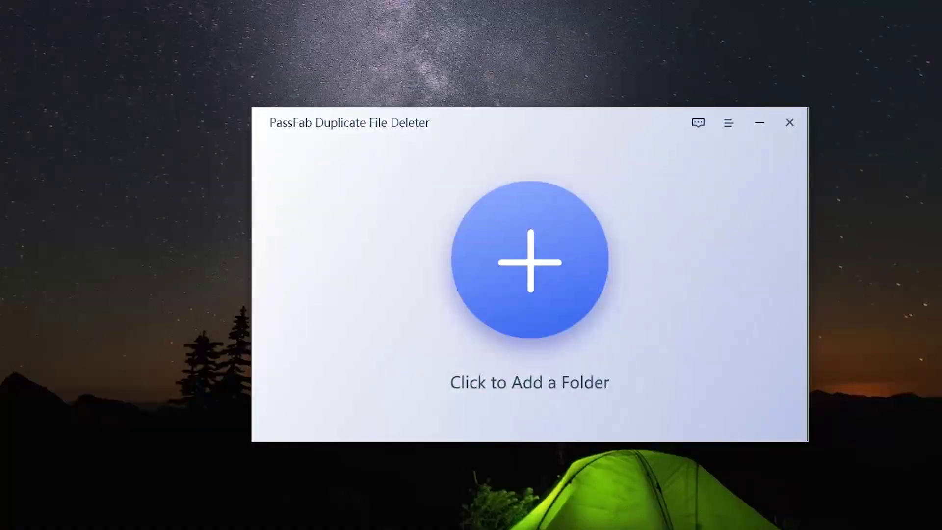
left_click_drag(571, 118, 542, 114)
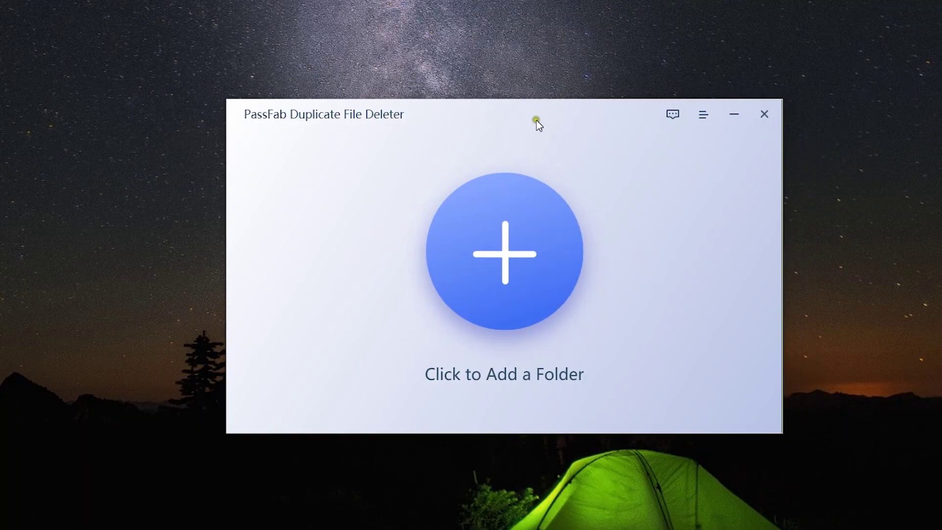
Step: Add the H:\PHOTOS OnePlus folder and scan it for similar images, finding 10 groups
left_click(503, 264)
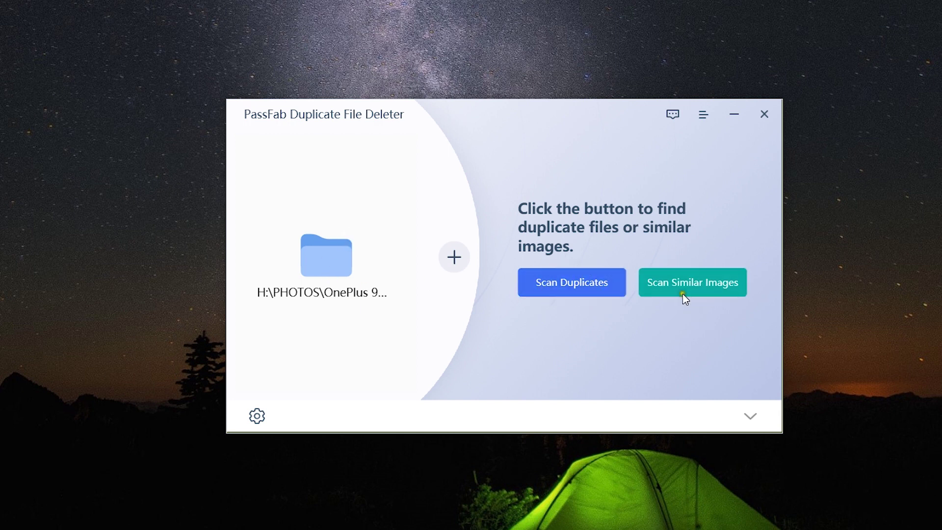
left_click(696, 280)
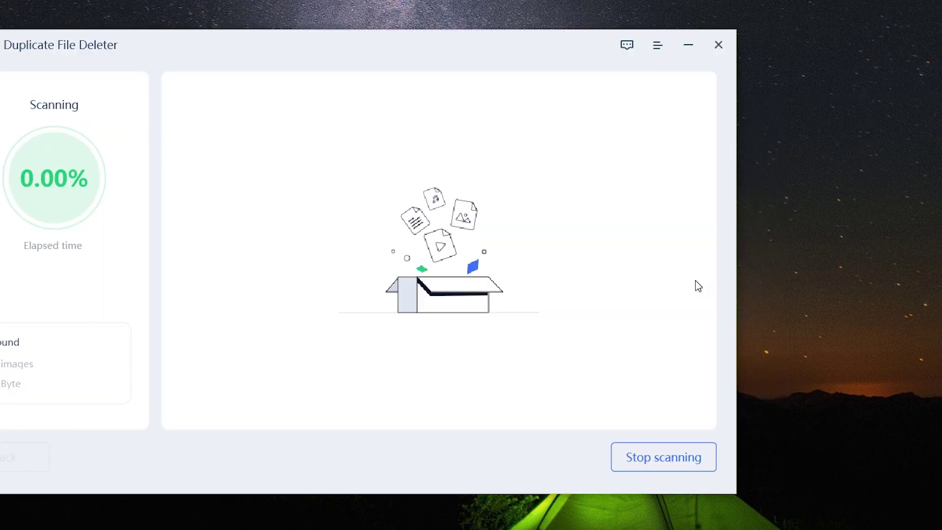
left_click_drag(387, 57, 513, 49)
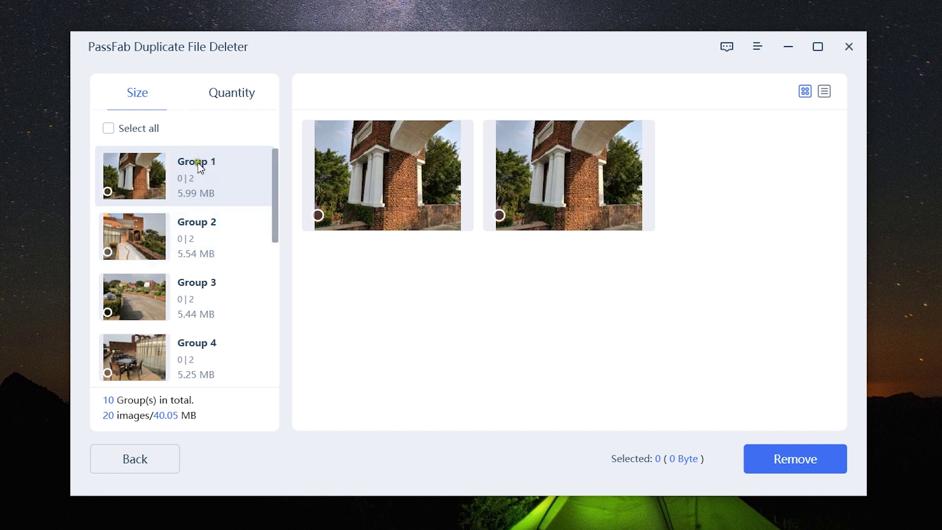
Step: Open Group 10's selfie pair and tick then untick both images
left_click(198, 212)
scroll(199, 255, "down", 3)
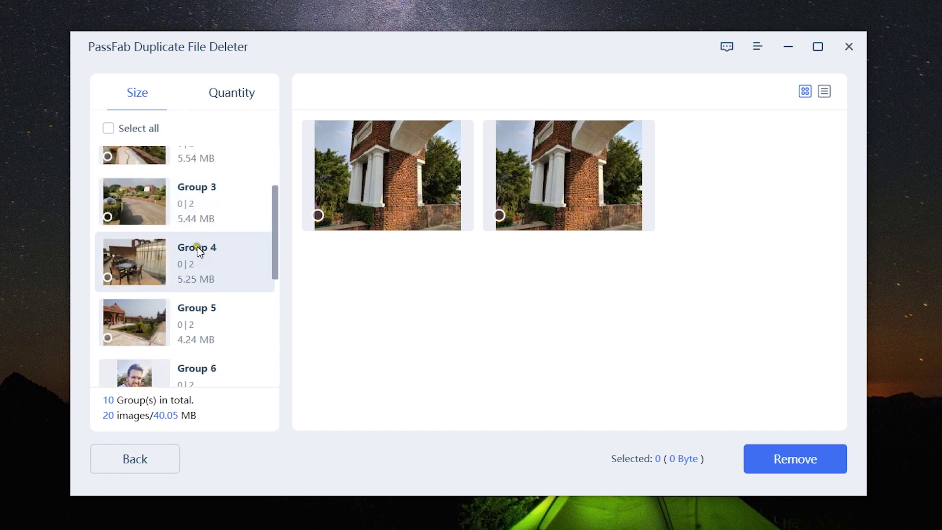
scroll(206, 287, "down", 2)
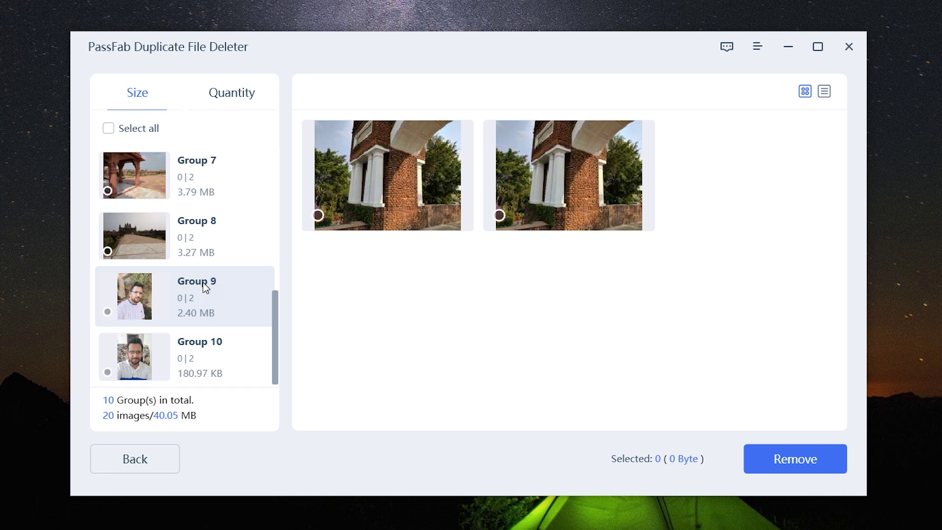
left_click(202, 342)
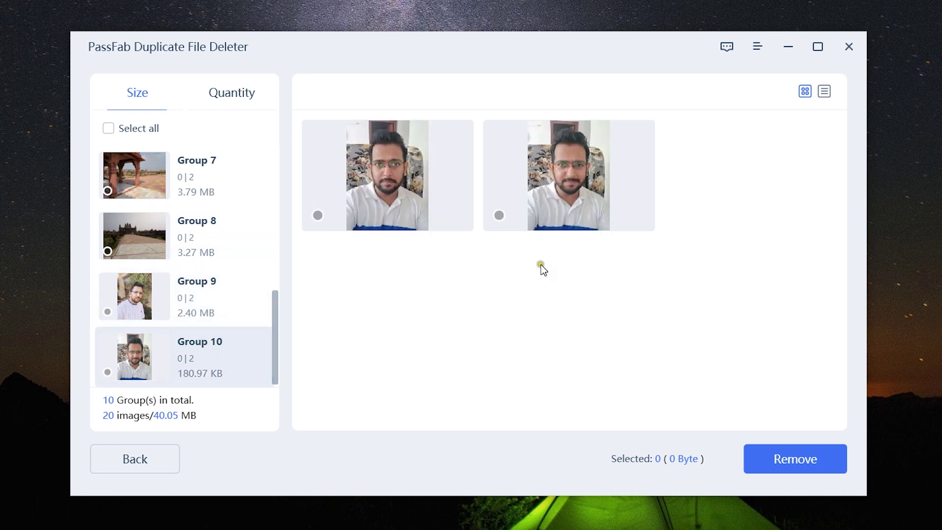
left_click(397, 173)
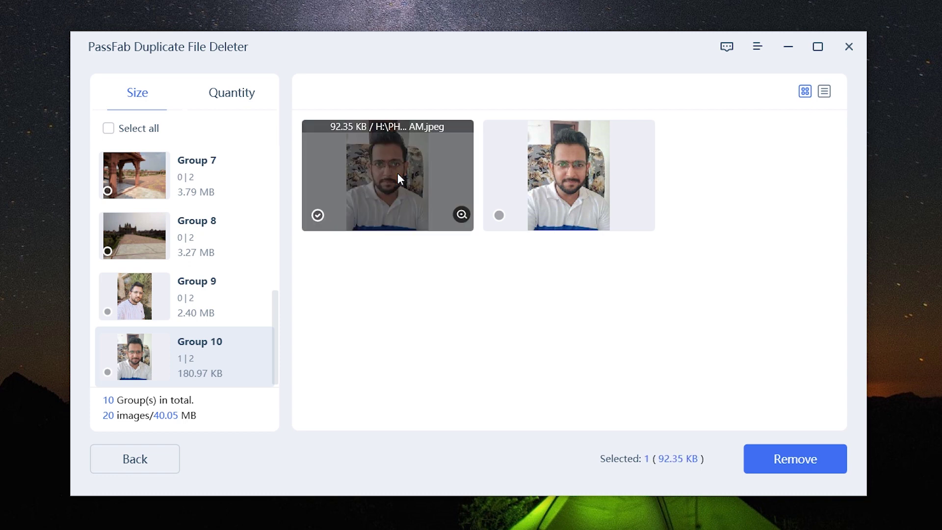
left_click(563, 179)
left_click(540, 175)
left_click(417, 198)
Step: Enlarge both Group 10 selfies for comparison, then view the Group 9 and Group 8 pairs
left_click(464, 217)
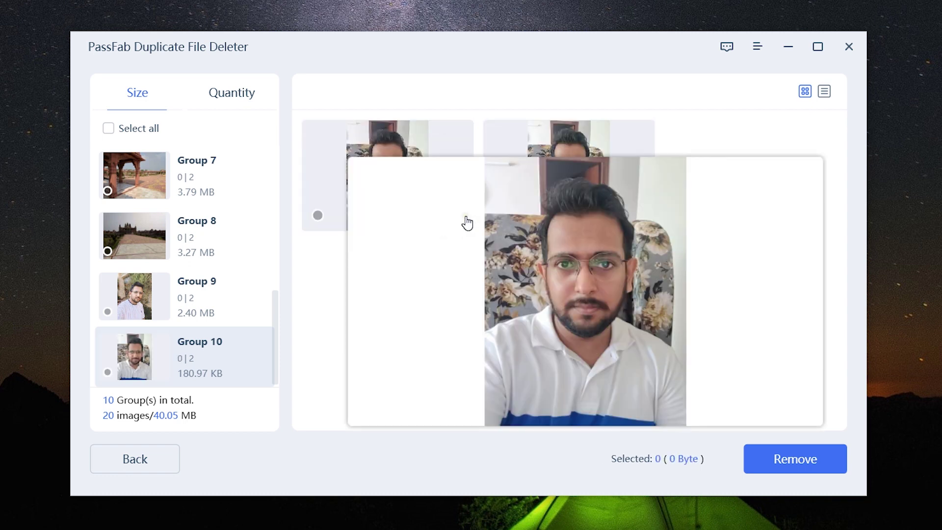
left_click(734, 137)
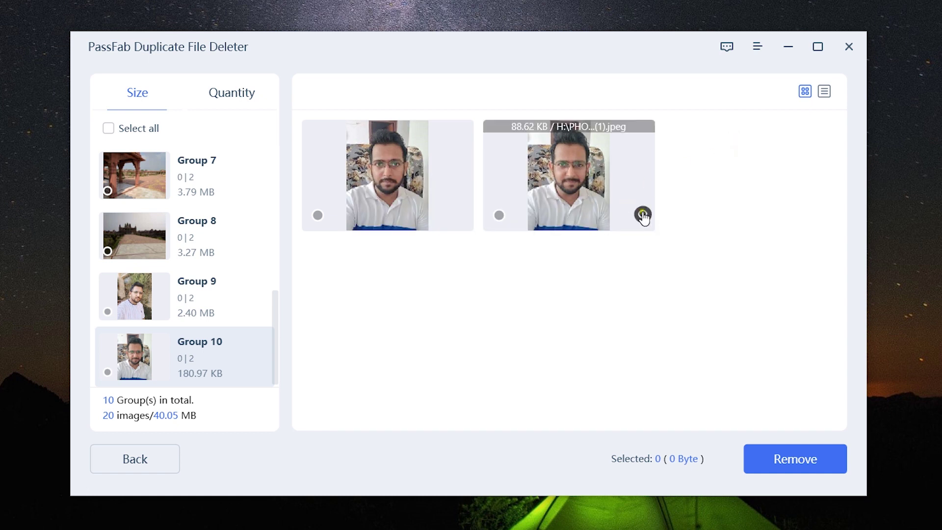
left_click(643, 211)
left_click(736, 145)
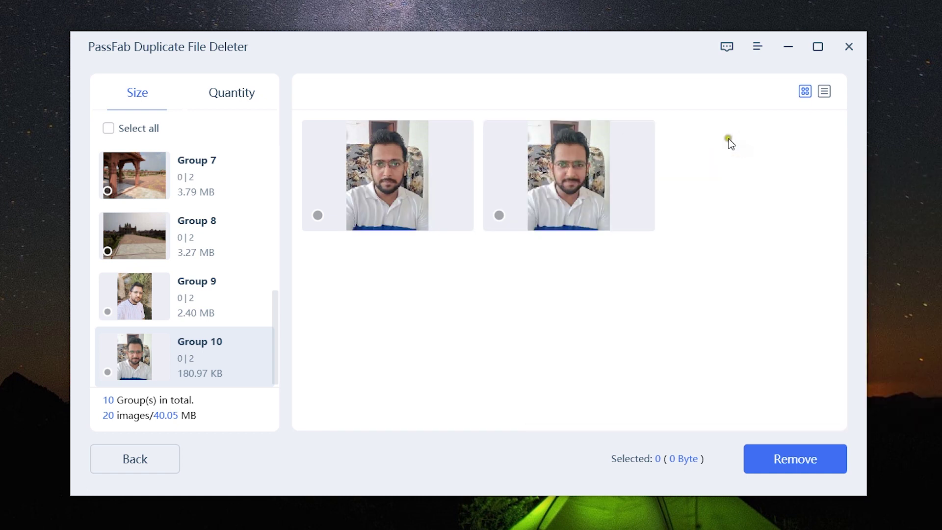
left_click(195, 285)
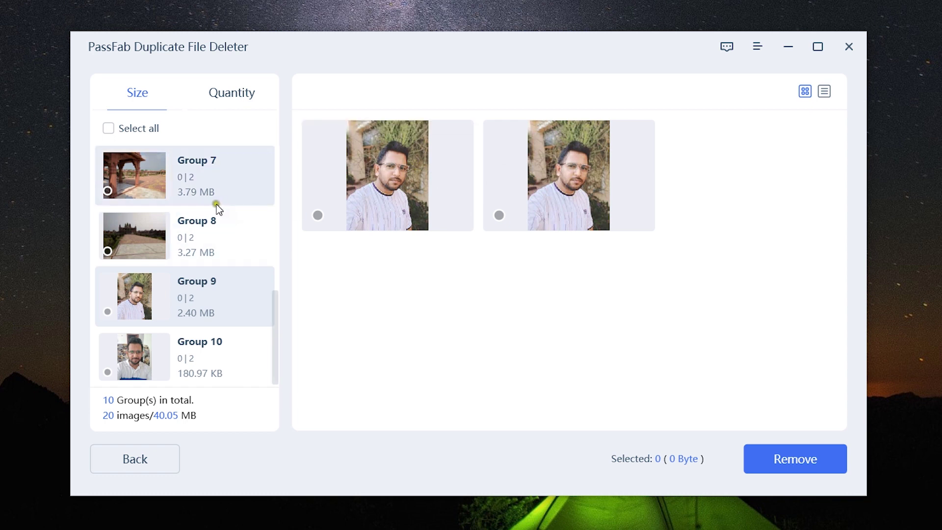
left_click(200, 232)
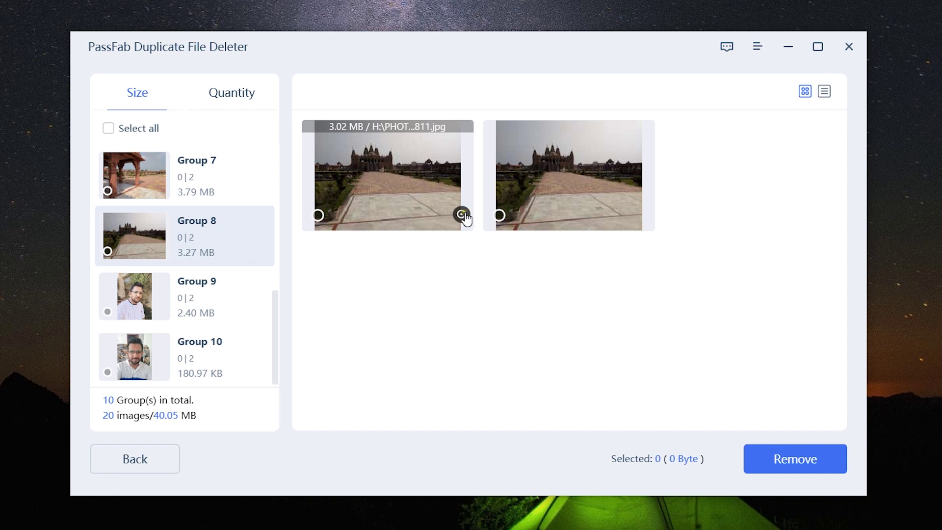
Step: Sort the similar-image groups by Quantity and switch to the detailed list view
scroll(226, 238, "up", 6)
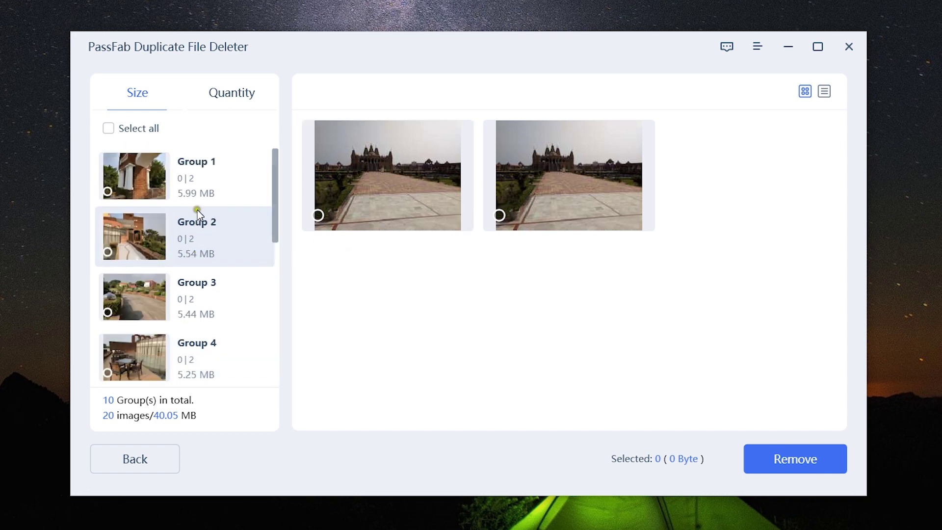
left_click(232, 98)
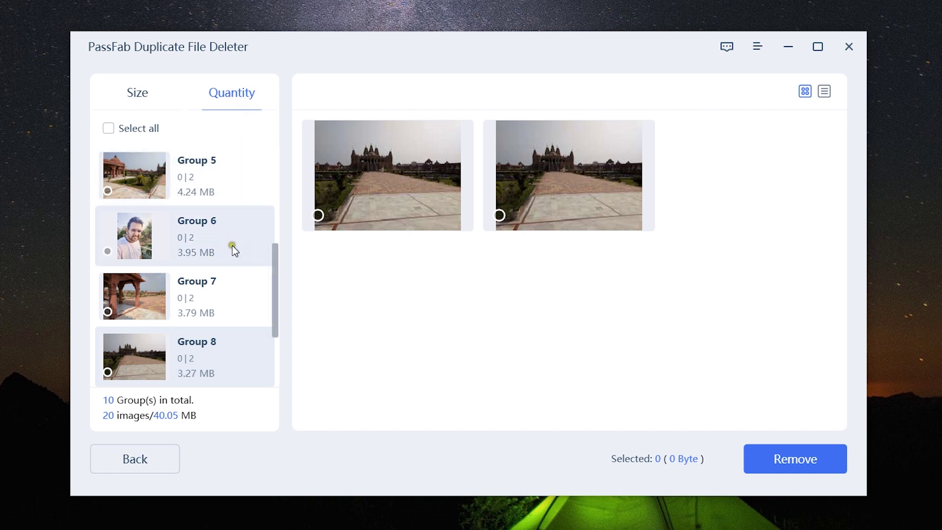
scroll(225, 358, "down", 2)
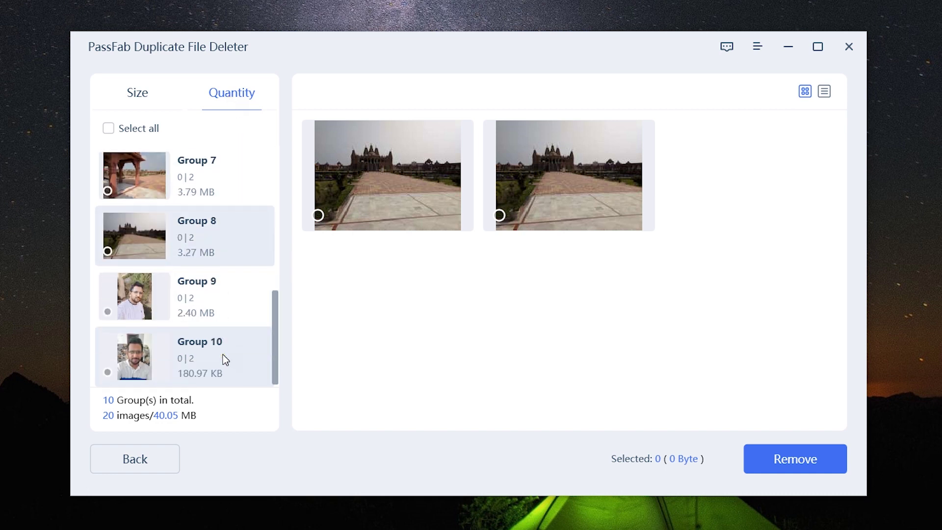
scroll(224, 356, "up", 6)
scroll(222, 343, "down", 4)
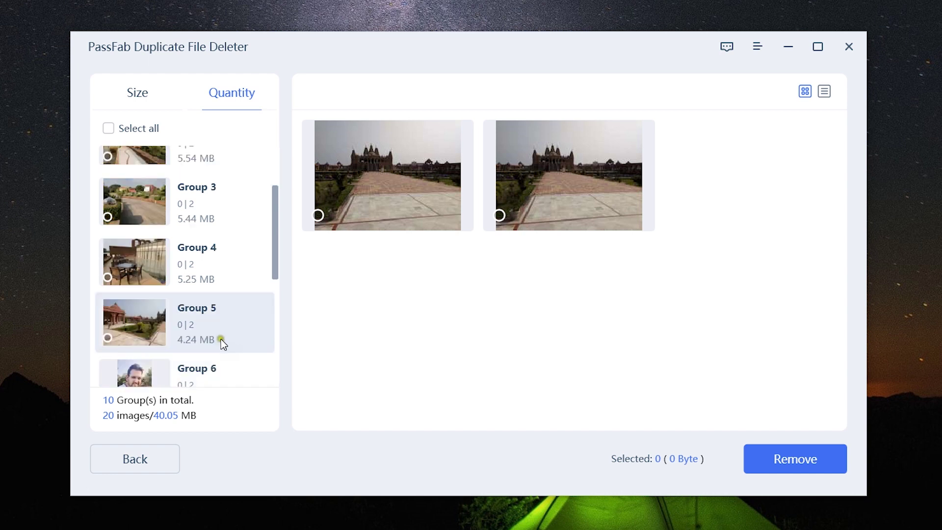
scroll(221, 344, "up", 5)
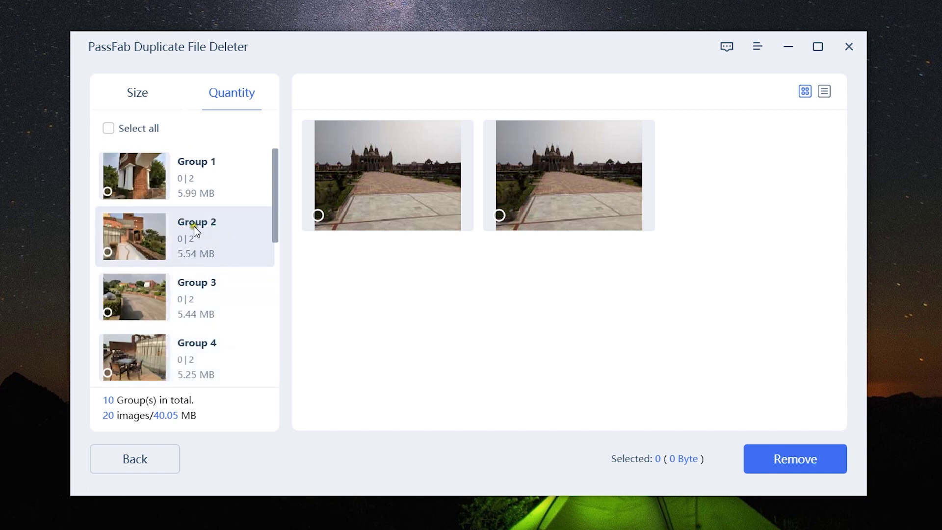
left_click(825, 91)
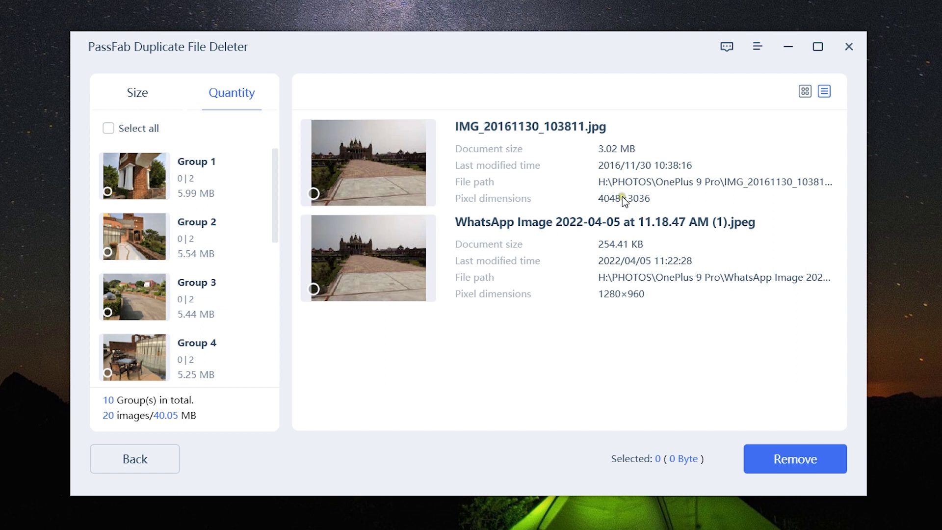
Step: Mark the WhatsApp copies in Groups 8, 1 and 4 for deletion
left_click(313, 194)
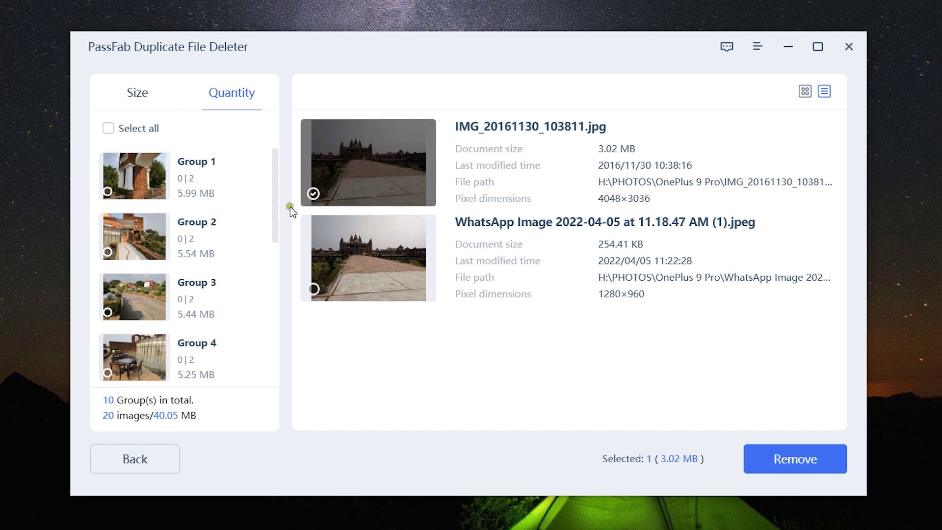
left_click(313, 194)
left_click(314, 290)
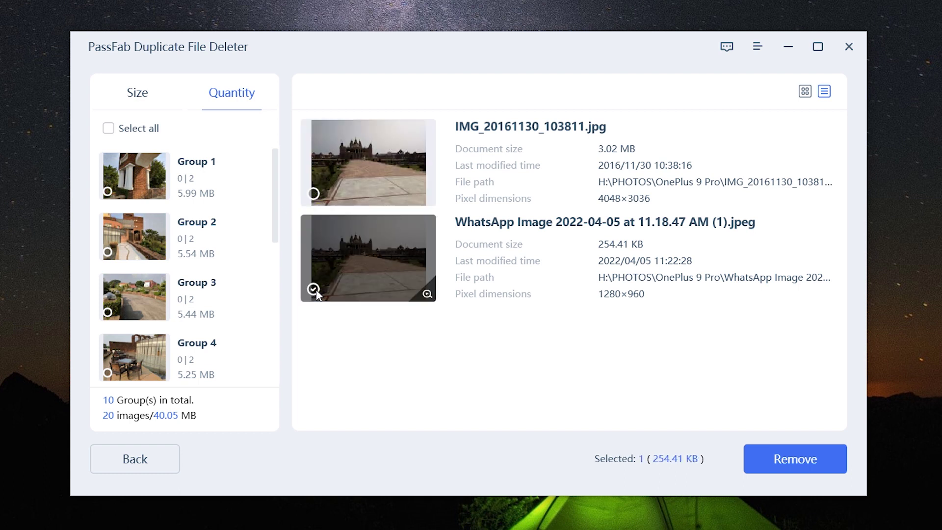
left_click(199, 178)
left_click(320, 287)
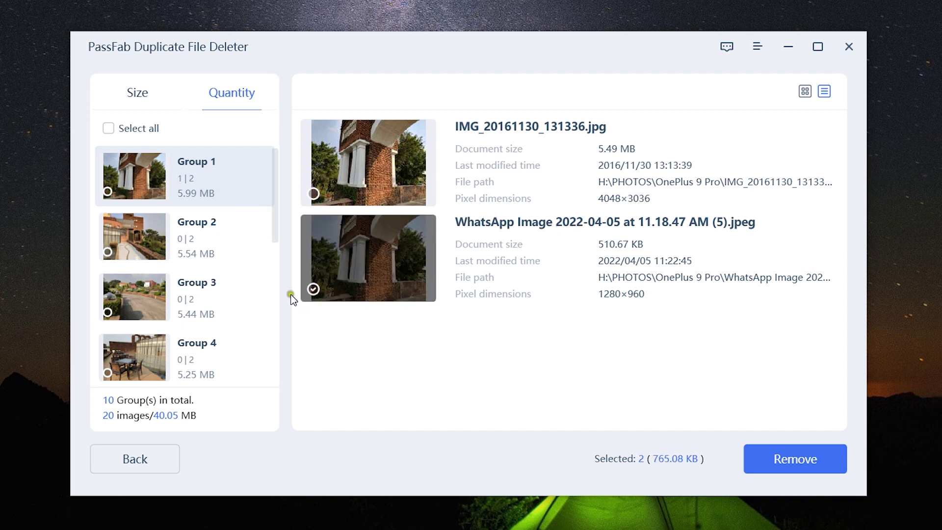
left_click(202, 353)
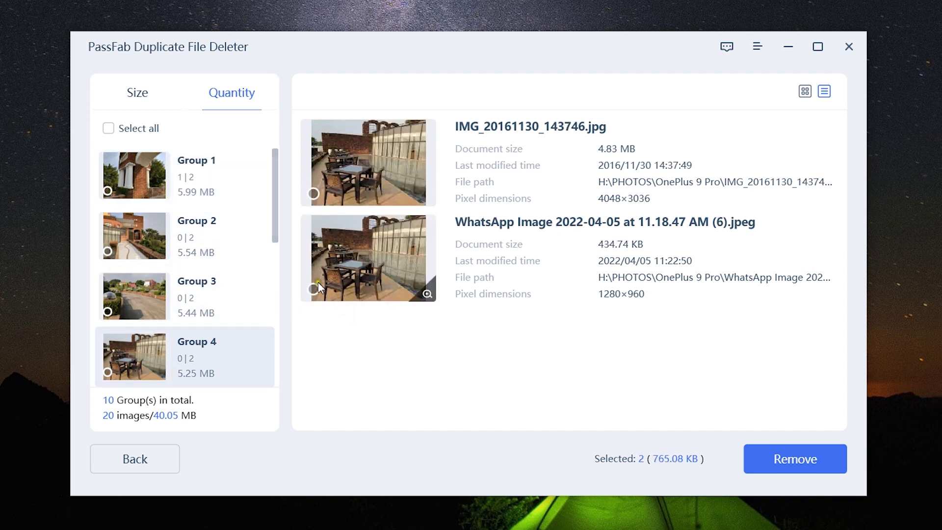
left_click(317, 283)
Step: Mark the first Group 10 selfie, then remove all four marked images to the recycle bin
scroll(234, 314, "down", 5)
left_click(222, 340)
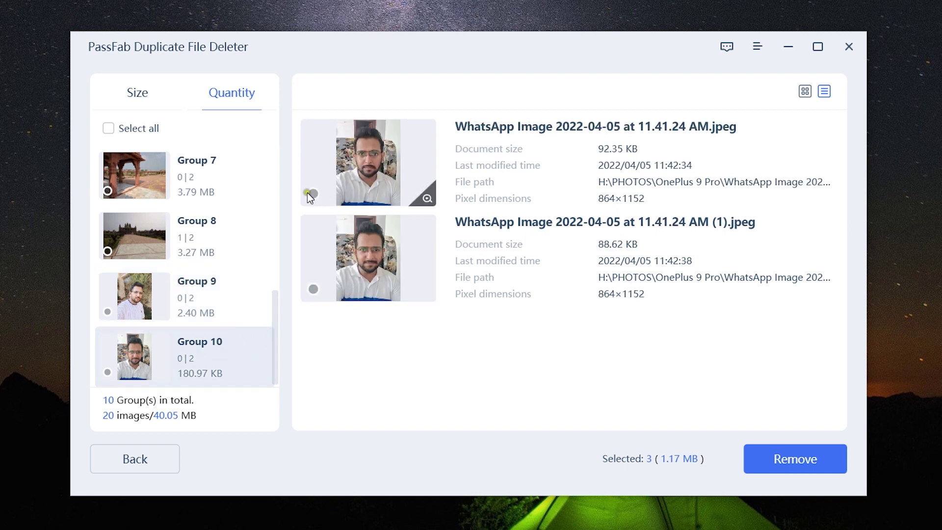
left_click(312, 193)
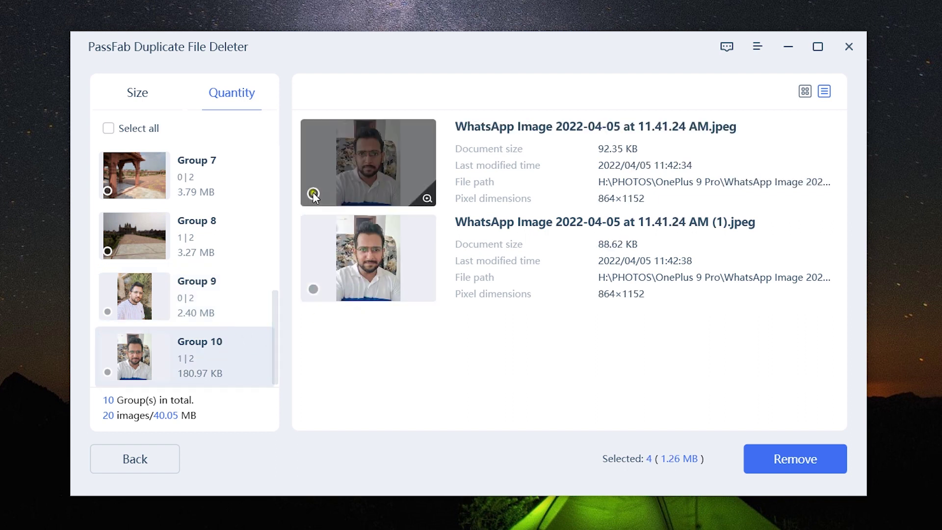
left_click(820, 460)
left_click(517, 318)
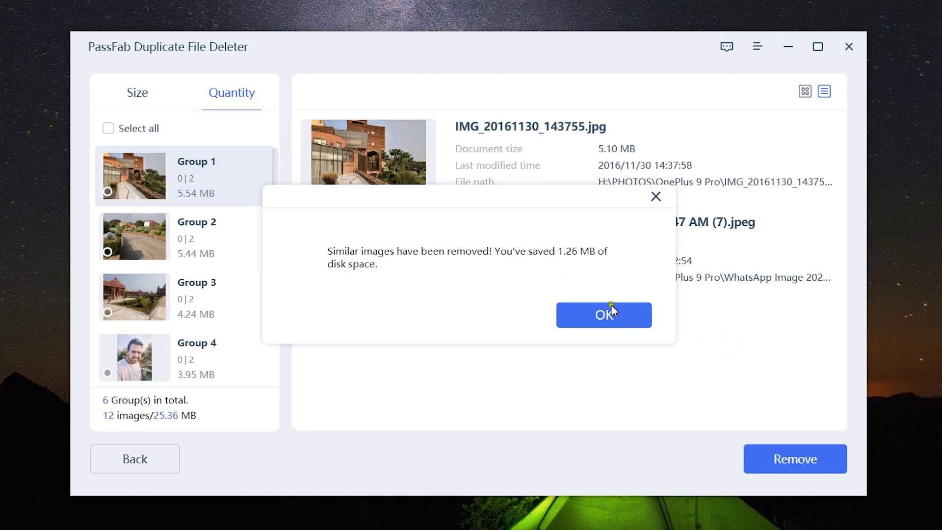
Step: Acknowledge the removal notice, discard the scan results, and move the home window aside
left_click(612, 320)
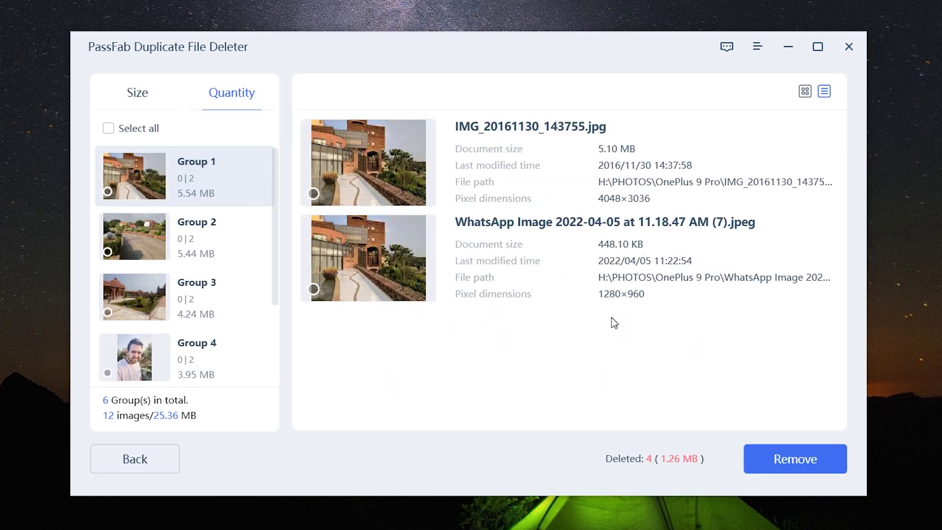
left_click(153, 451)
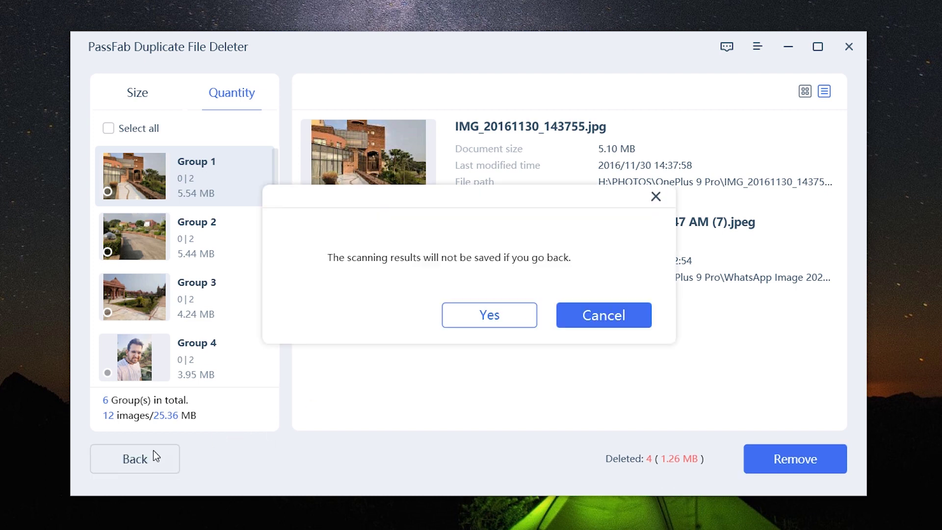
left_click(508, 321)
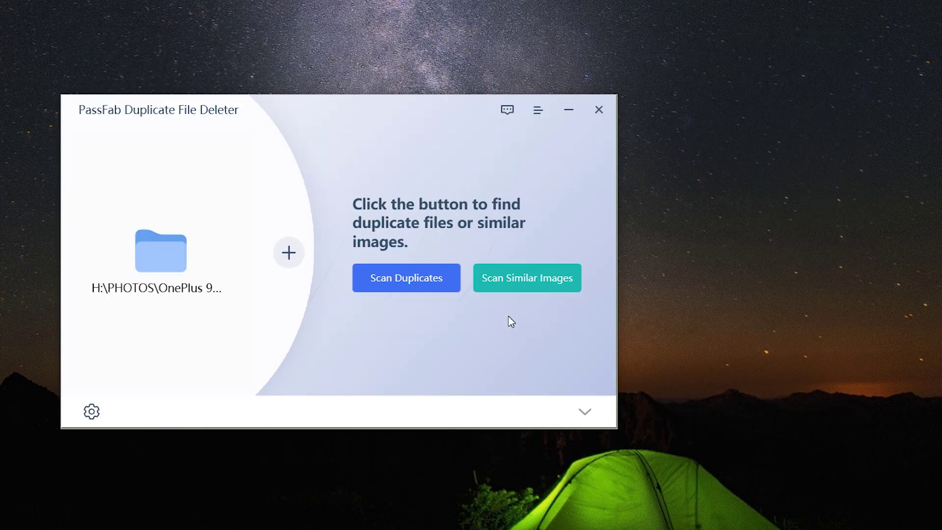
left_click_drag(372, 102, 484, 109)
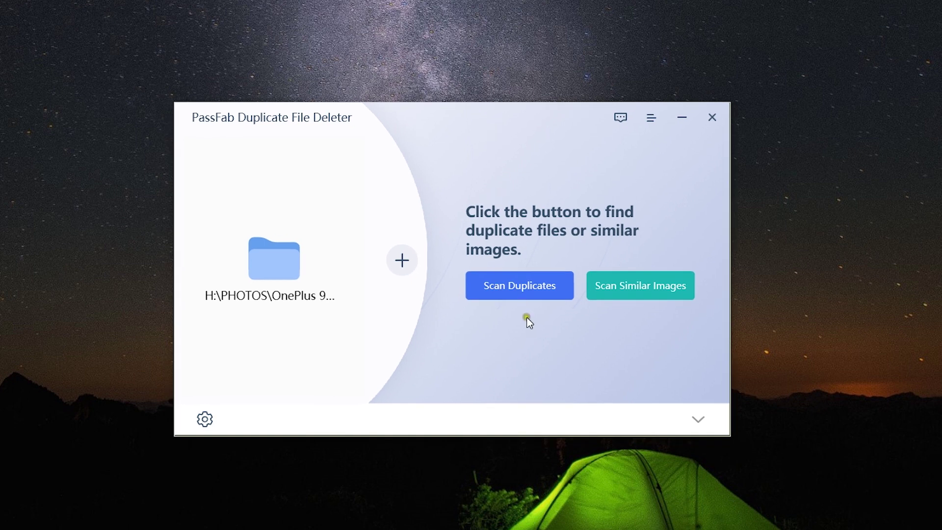
left_click(522, 285)
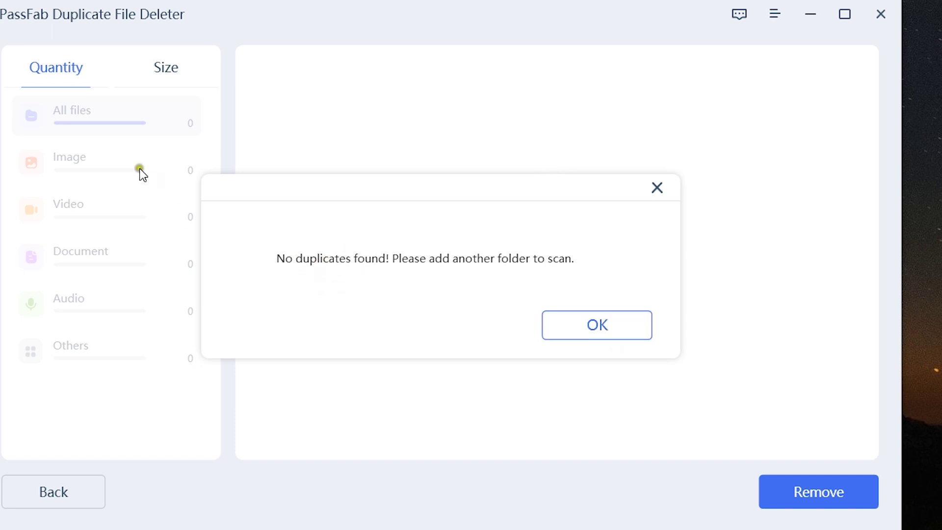
left_click(636, 325)
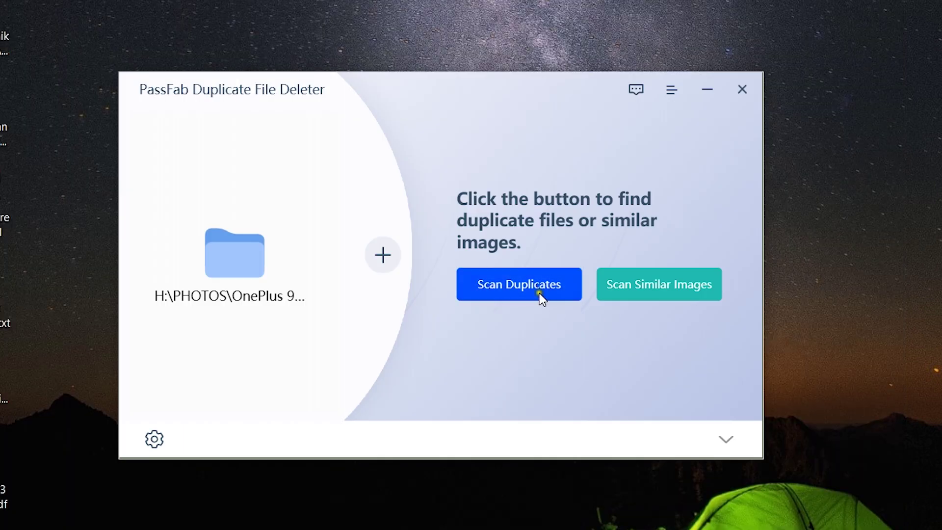
left_click(515, 292)
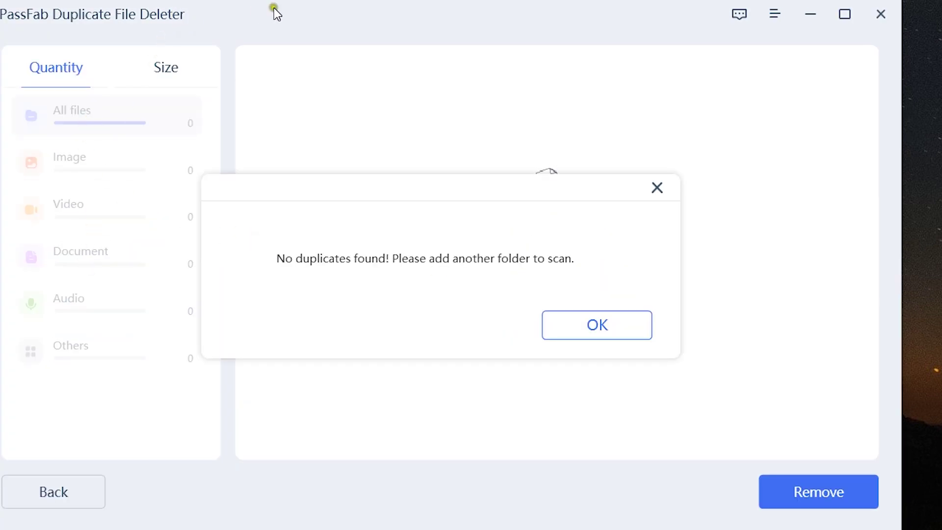
left_click(590, 324)
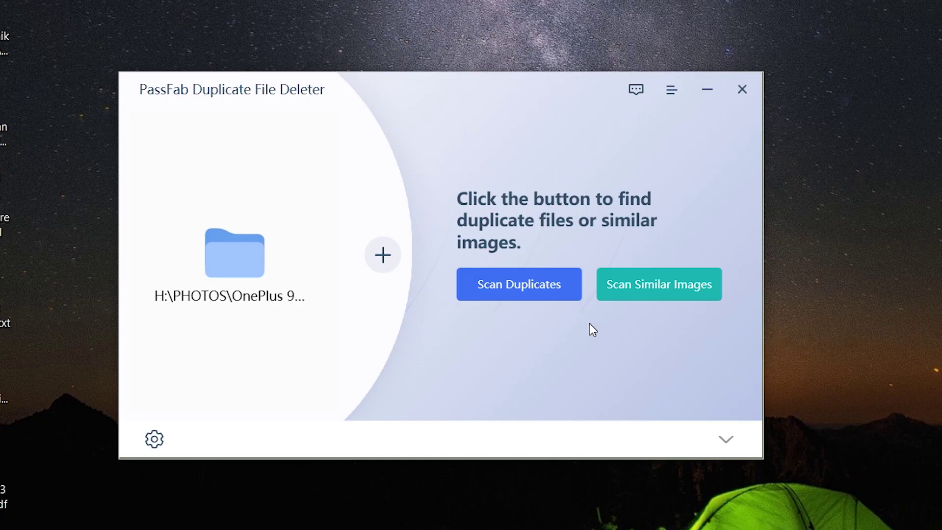
left_click_drag(461, 76, 595, 78)
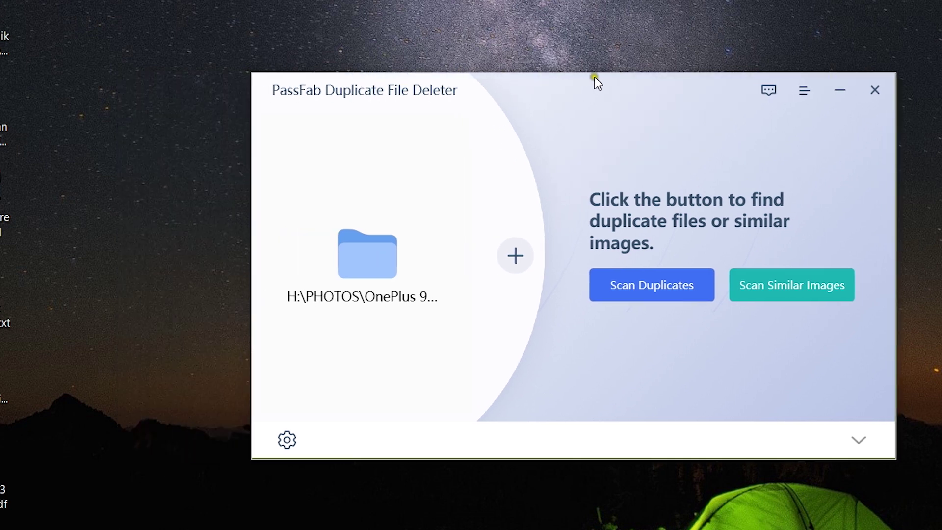
left_click(649, 288)
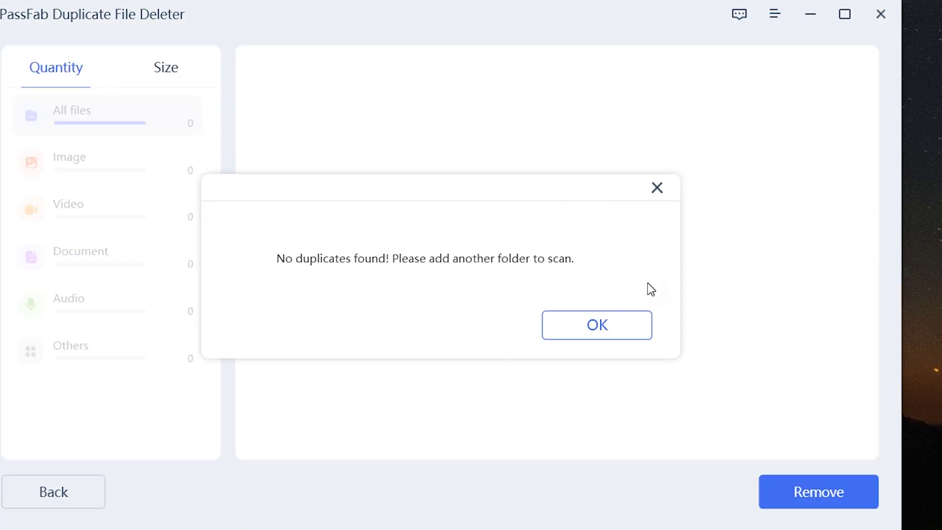
left_click(624, 322)
left_click_drag(510, 79, 617, 80)
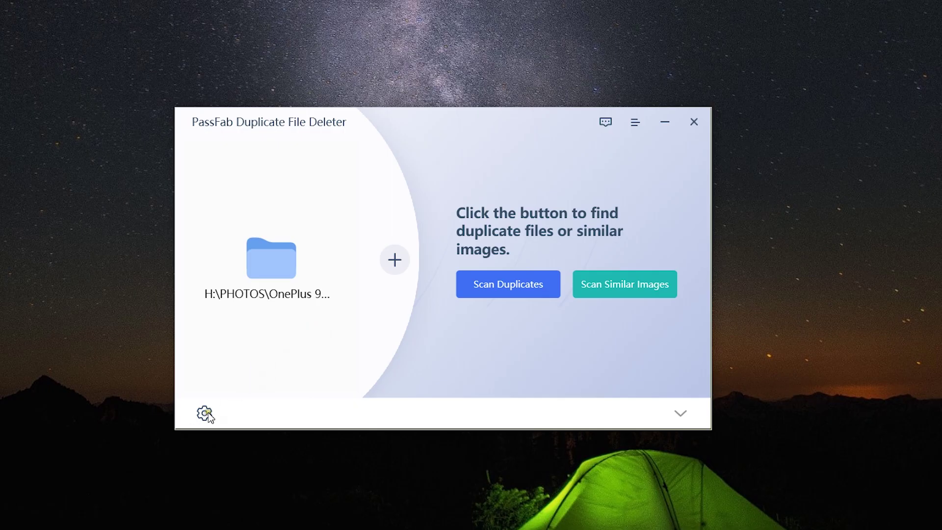
Step: Enable both Max and Min file-size limits in the scan settings and enter a minimum size
left_click(205, 414)
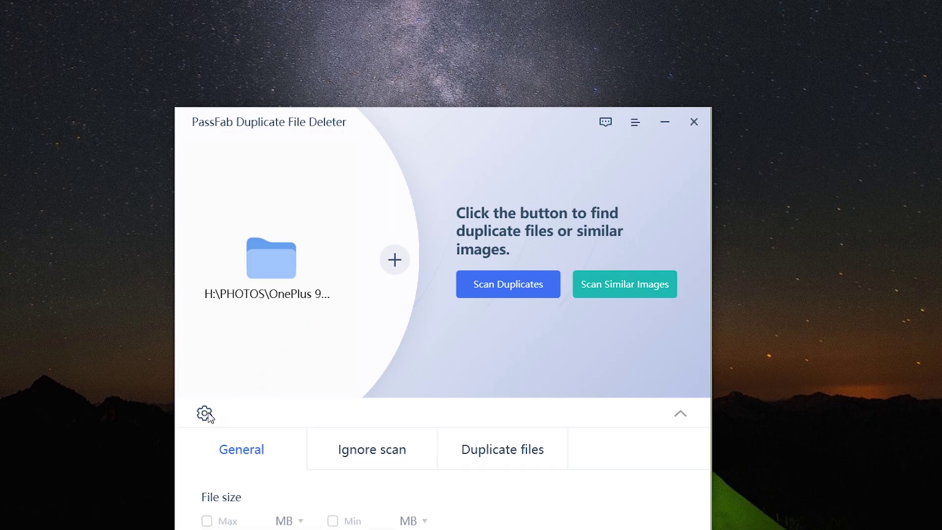
left_click_drag(465, 120, 507, 21)
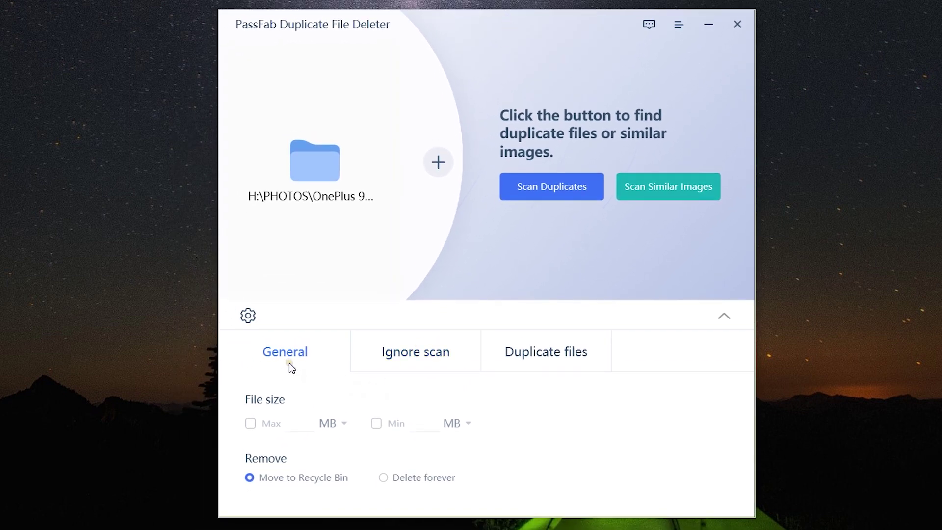
left_click(250, 424)
left_click(377, 425)
left_click(429, 425)
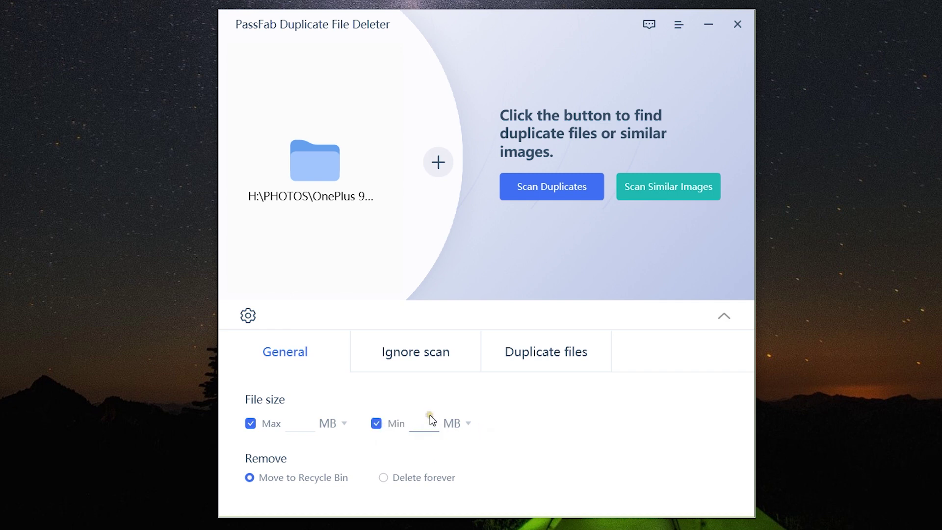
left_click(531, 443)
Step: Review the excluded-folders list and duplicate-matching options, keep matching by content, then close settings
left_click(421, 356)
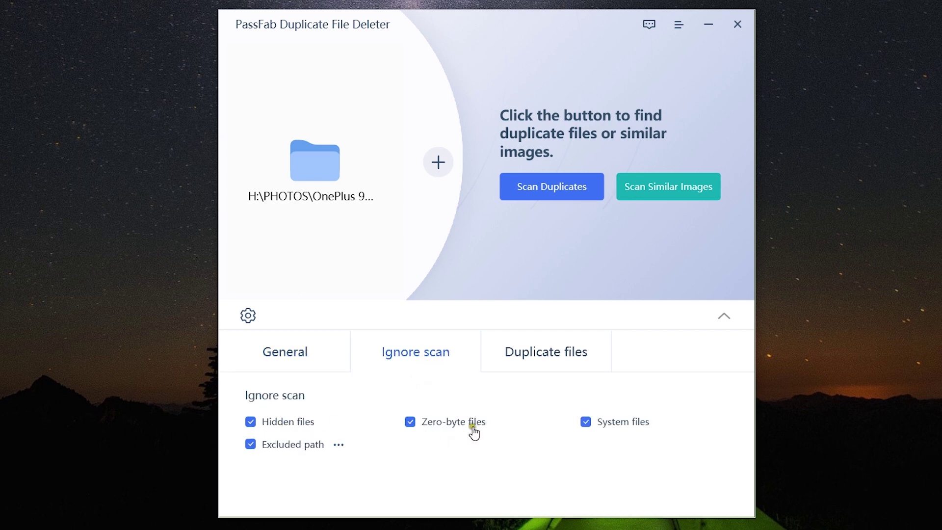
left_click(339, 444)
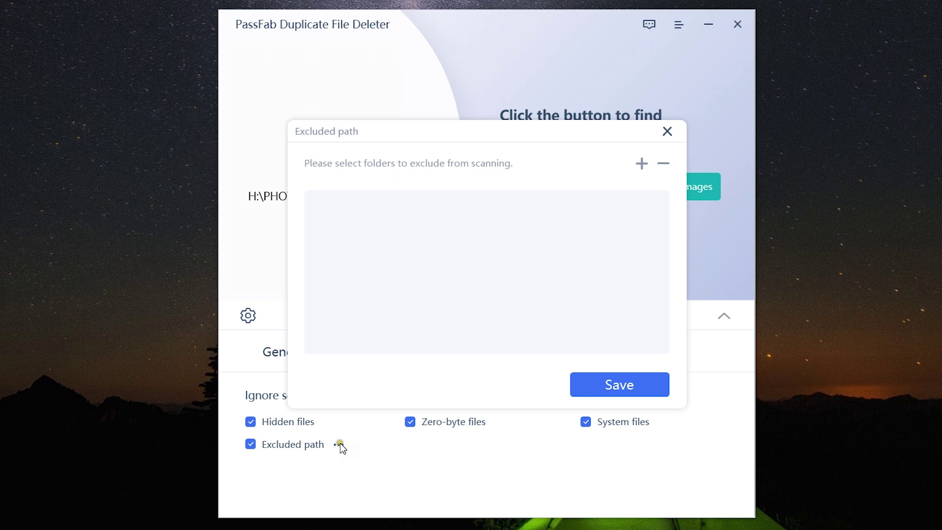
left_click(668, 133)
left_click(521, 358)
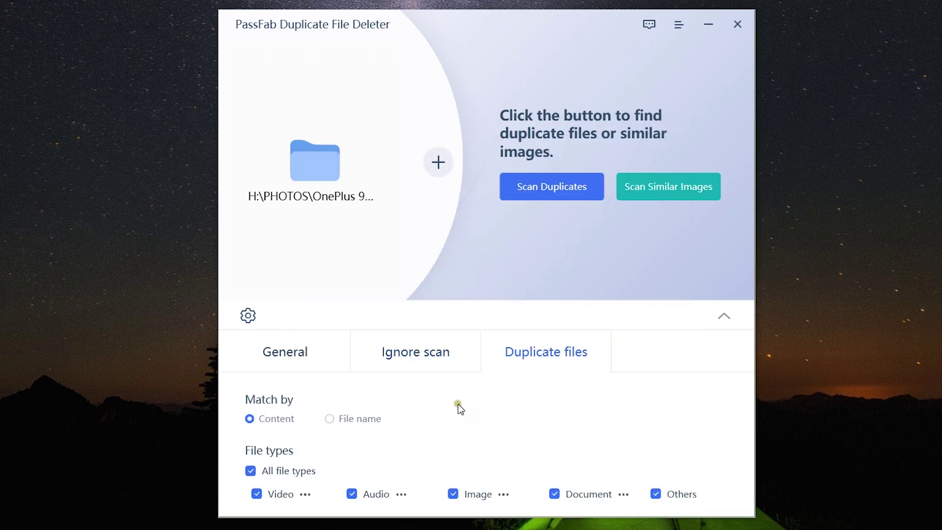
left_click(329, 419)
left_click(250, 418)
left_click(725, 316)
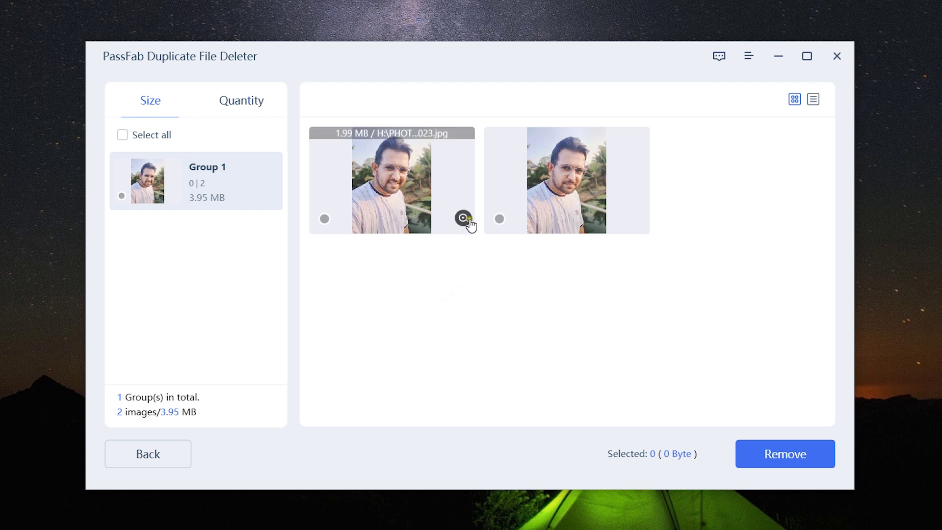
Step: Preview both similar selfies, then sort the 3.95 MB result group by quantity and back by size
mouse_move(468, 221)
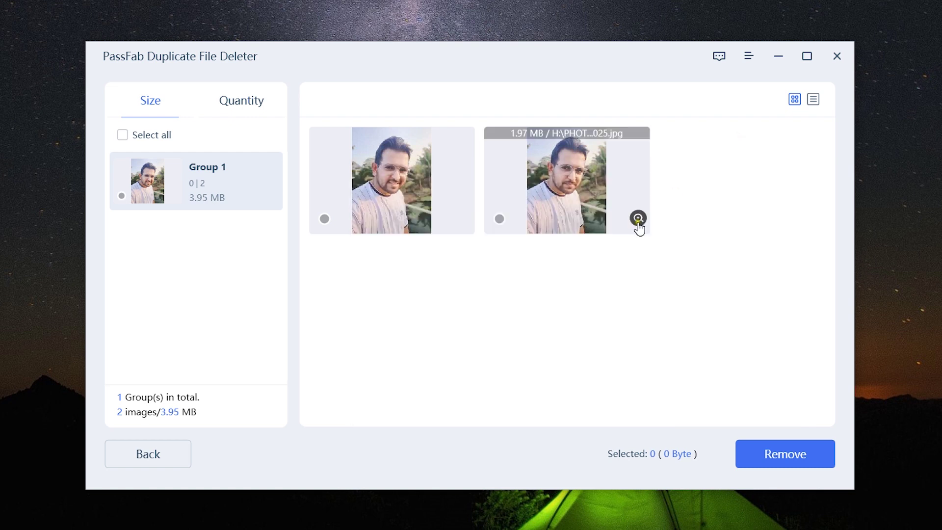
mouse_move(637, 227)
left_click(237, 105)
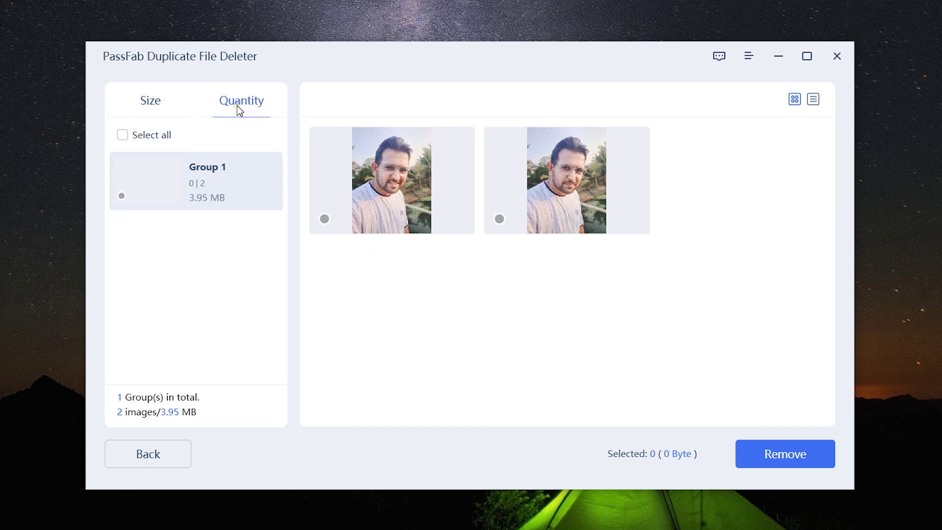
left_click(152, 103)
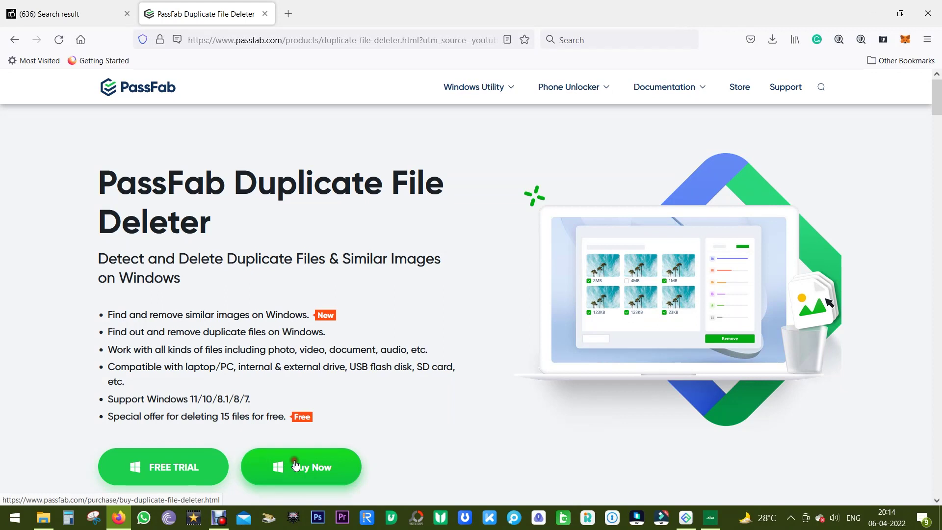
Step: Go to the purchase page and highlight the 1 Month $29.95 and Lifetime $45.95 prices
left_click(296, 464)
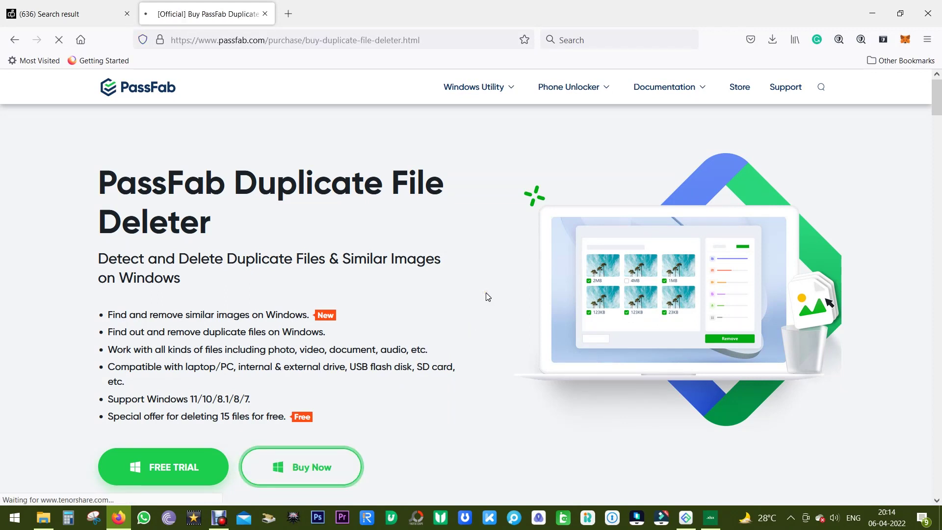
scroll(486, 292, "down", 2)
scroll(486, 293, "down", 2)
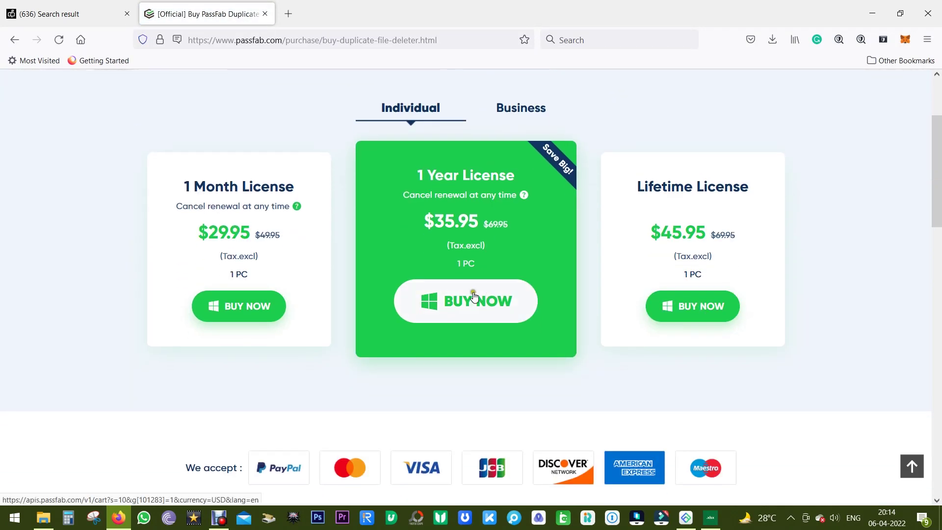
double_click(206, 229)
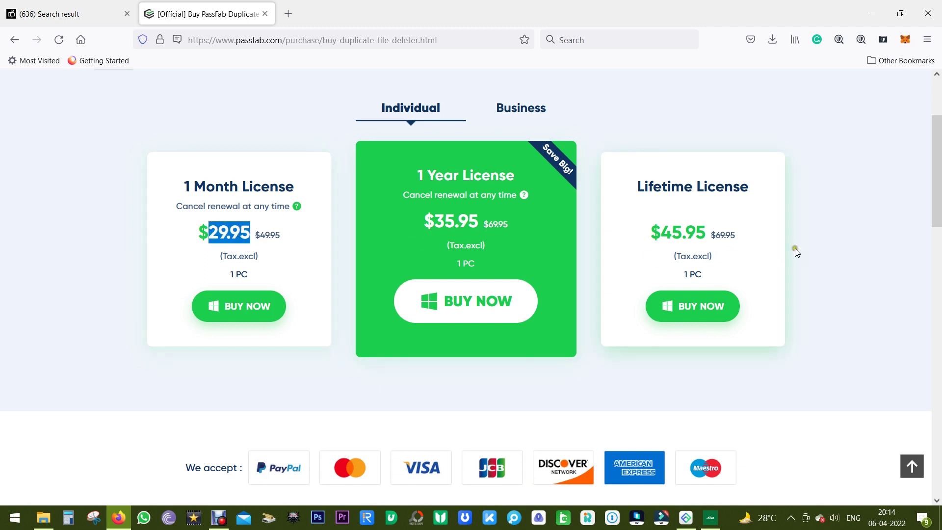
left_click(815, 249)
left_click_drag(661, 232, 707, 235)
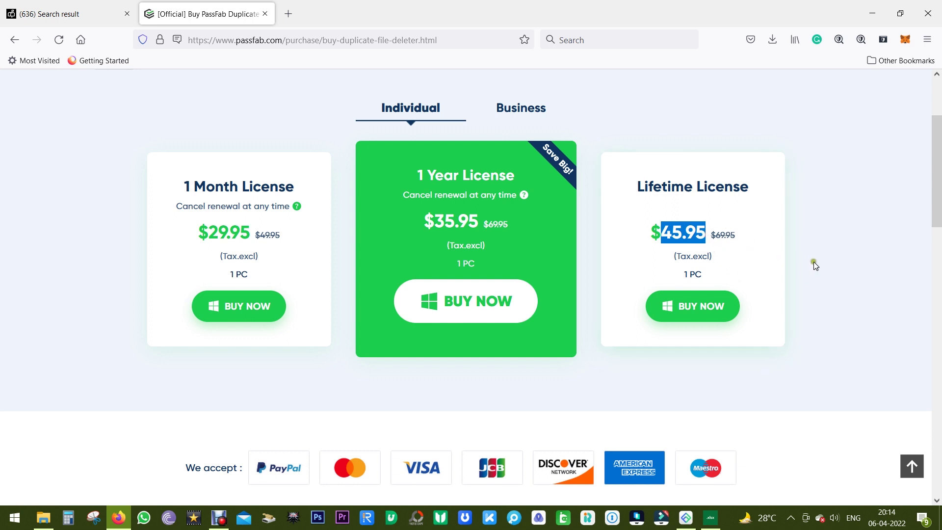
left_click(841, 257)
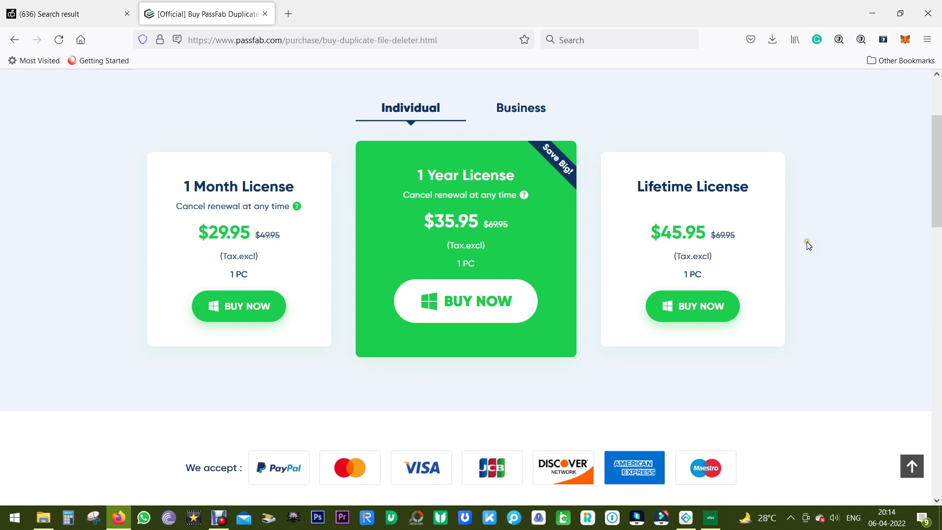
Step: View the Business plan pricing, then return to the Individual licence prices
scroll(792, 236, "down", 5)
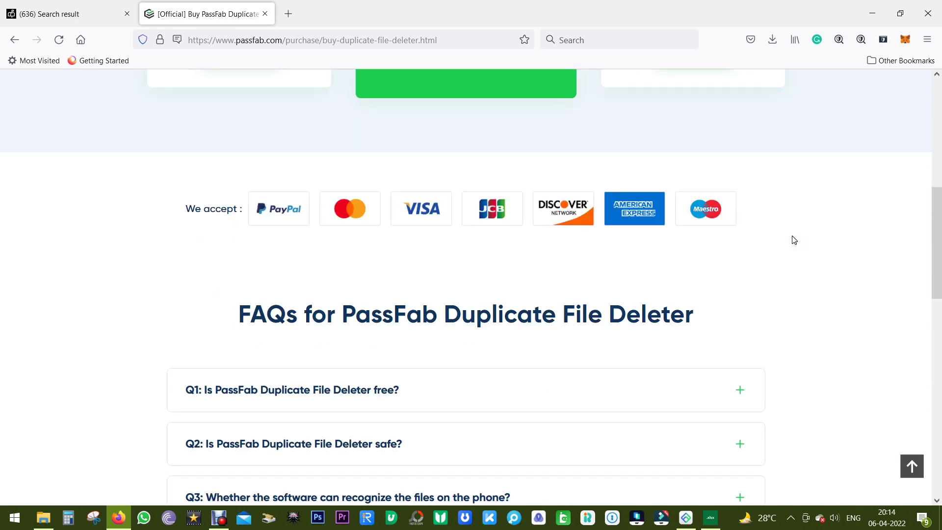
scroll(793, 237, "up", 6)
left_click(524, 240)
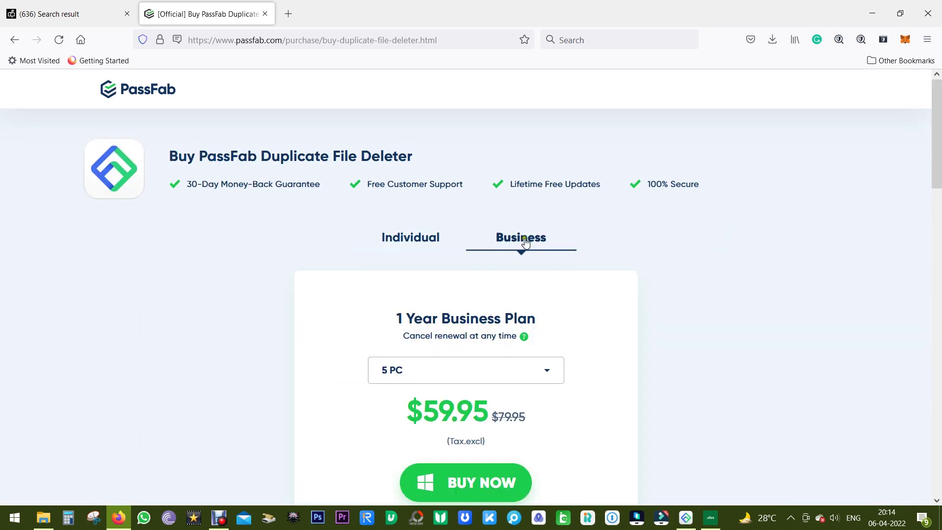
left_click(497, 237)
scroll(499, 240, "down", 1)
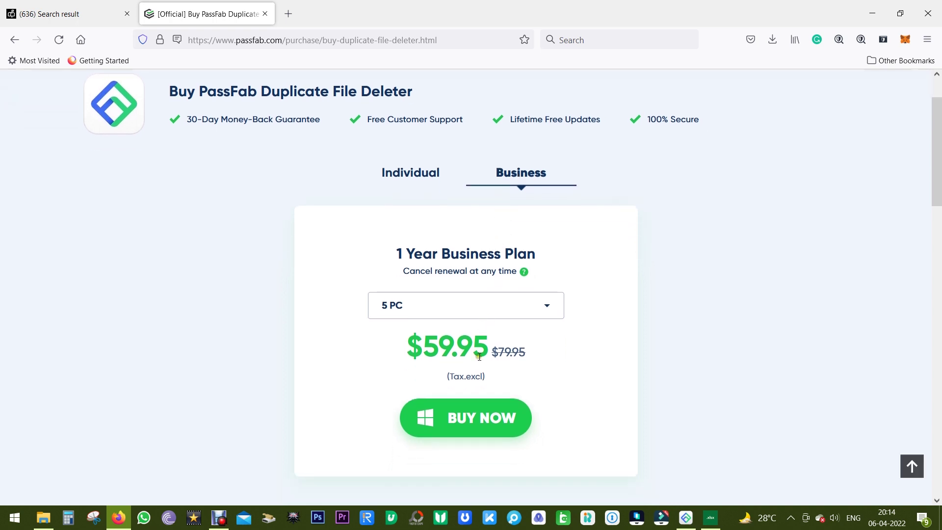
left_click(431, 164)
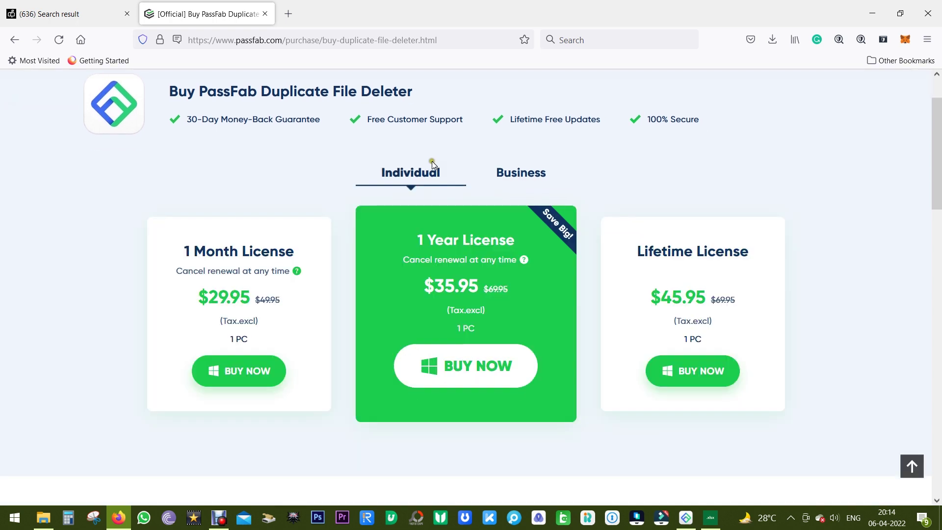